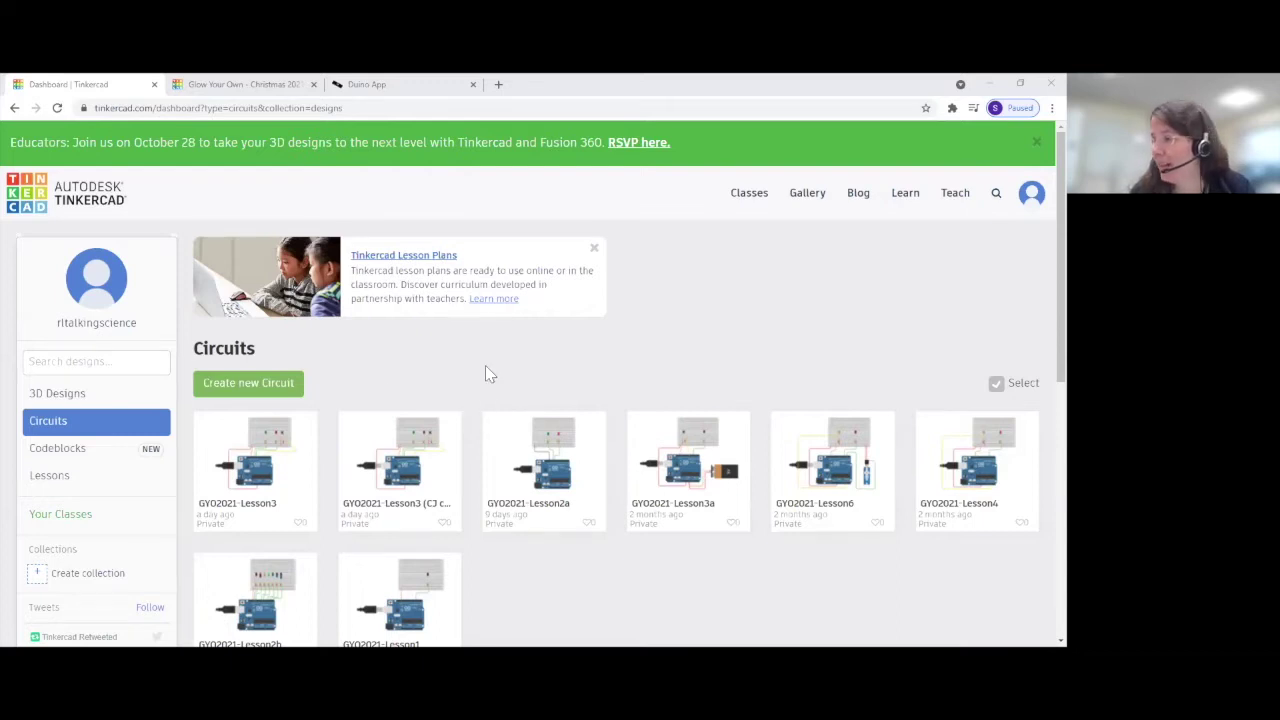
Step: Duplicate the GYO2021-Lesson2a circuit and return from the copy to the circuits dashboard
scroll(487, 370, down, 2)
scroll(487, 373, up, 1)
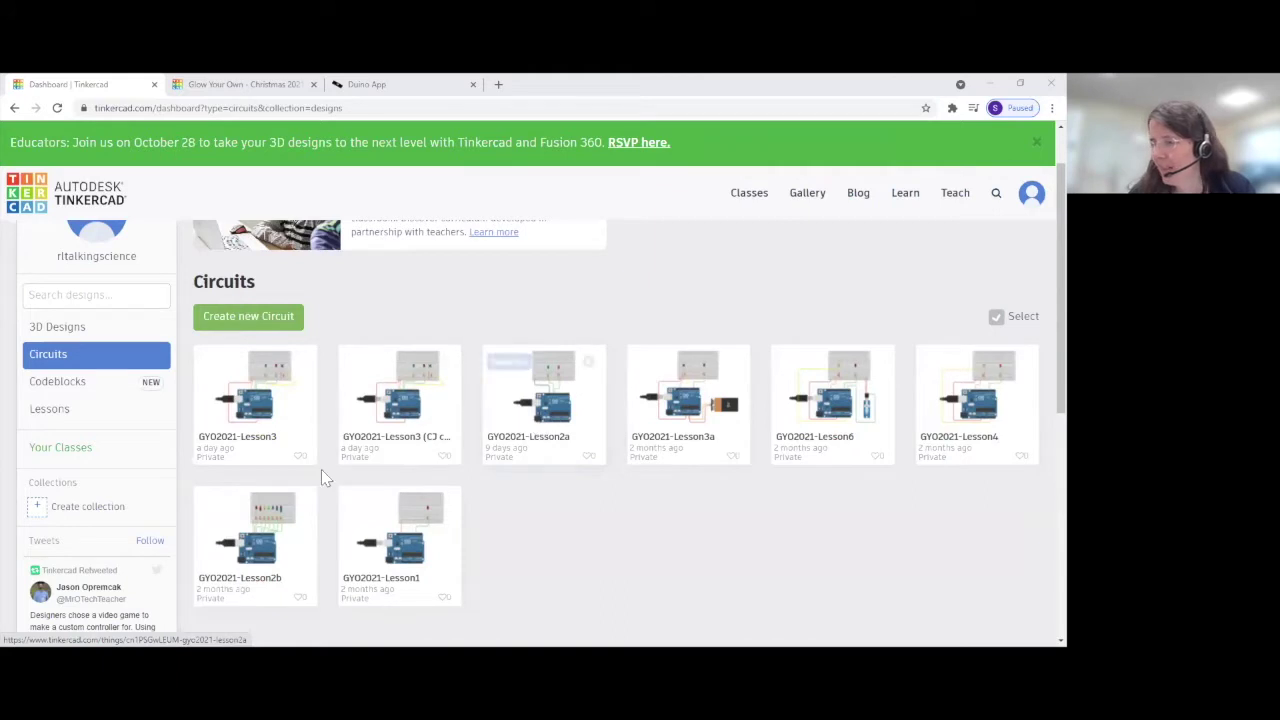
click(588, 363)
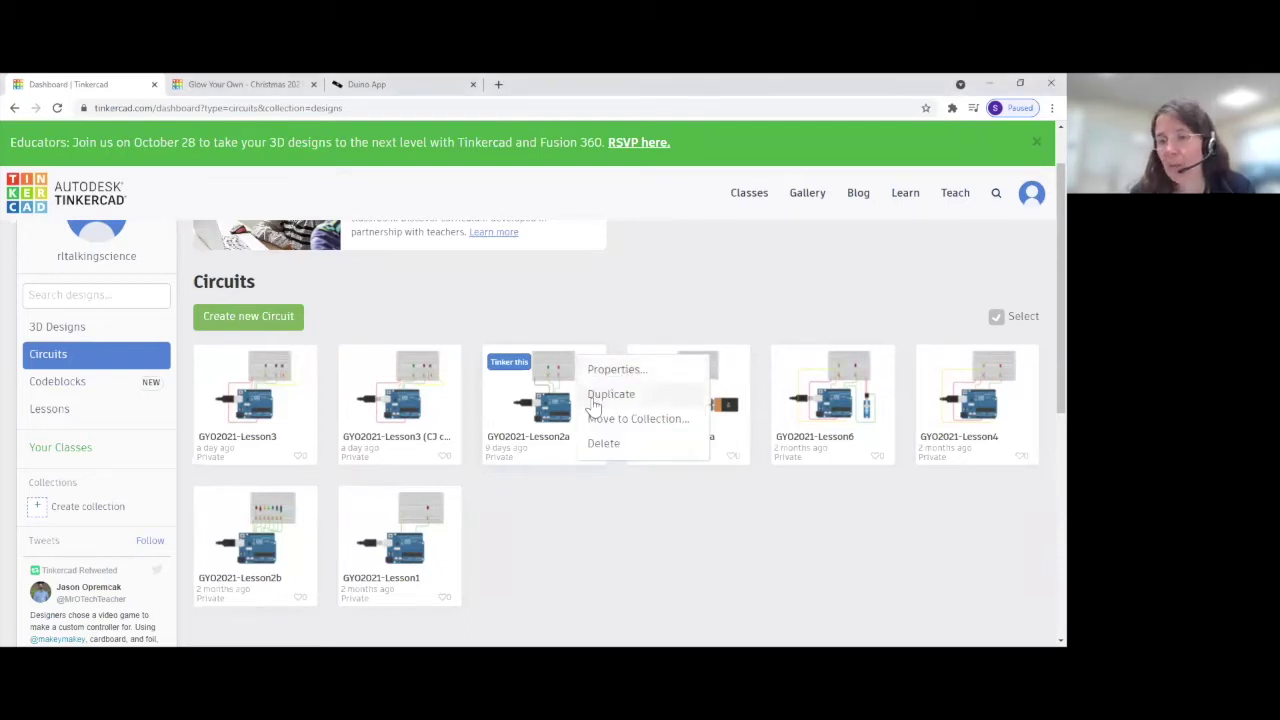
click(594, 400)
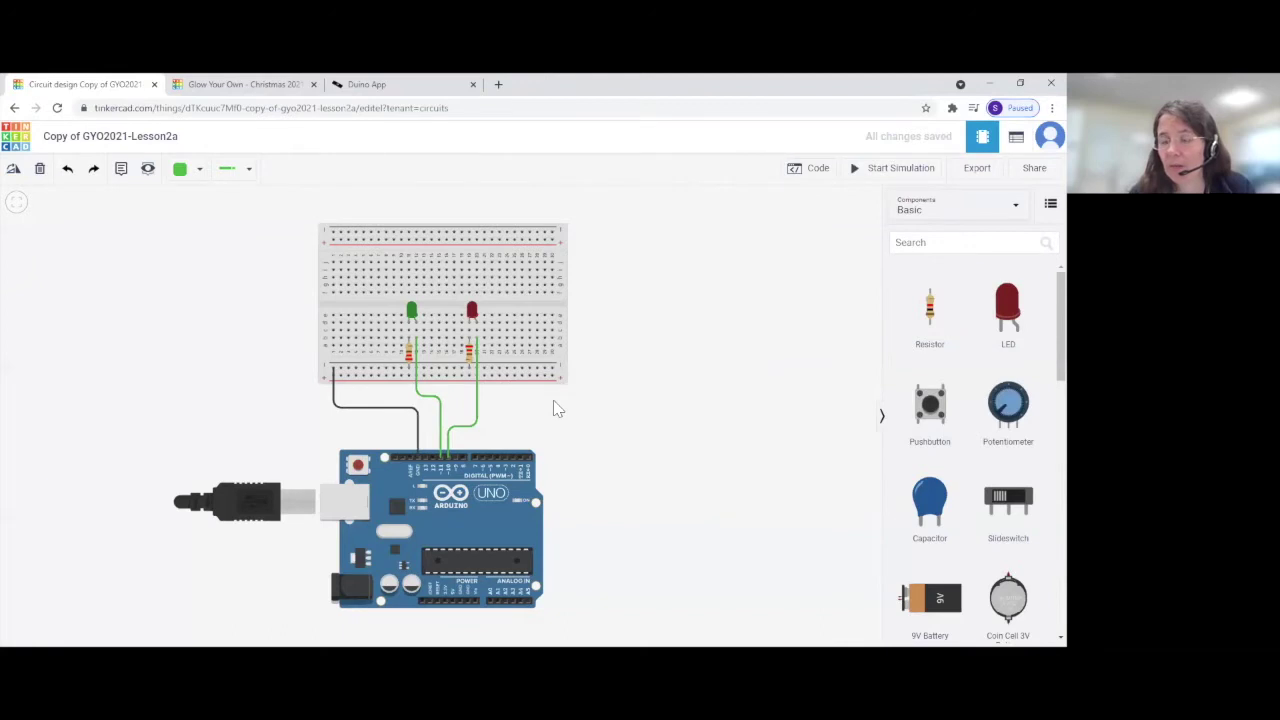
click(74, 140)
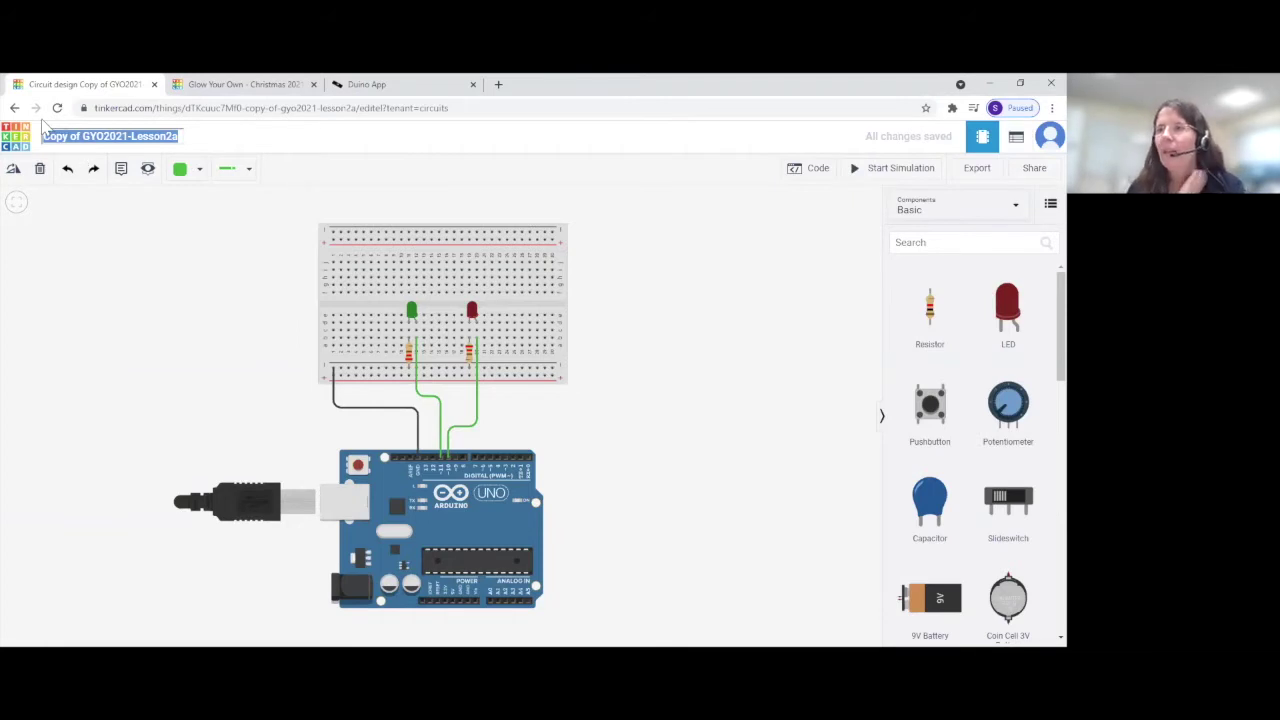
click(14, 143)
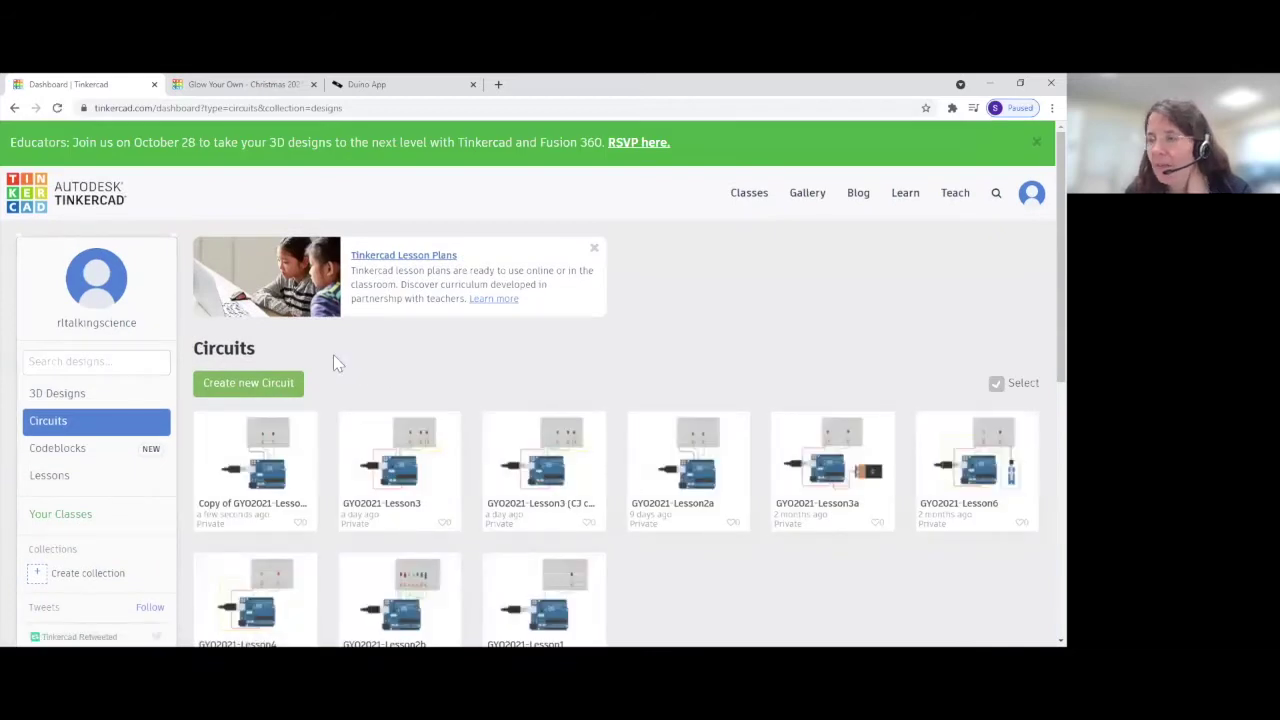
Step: Create a new circuit and place an Arduino Uno R3 with a small breadboard directly above it
click(242, 385)
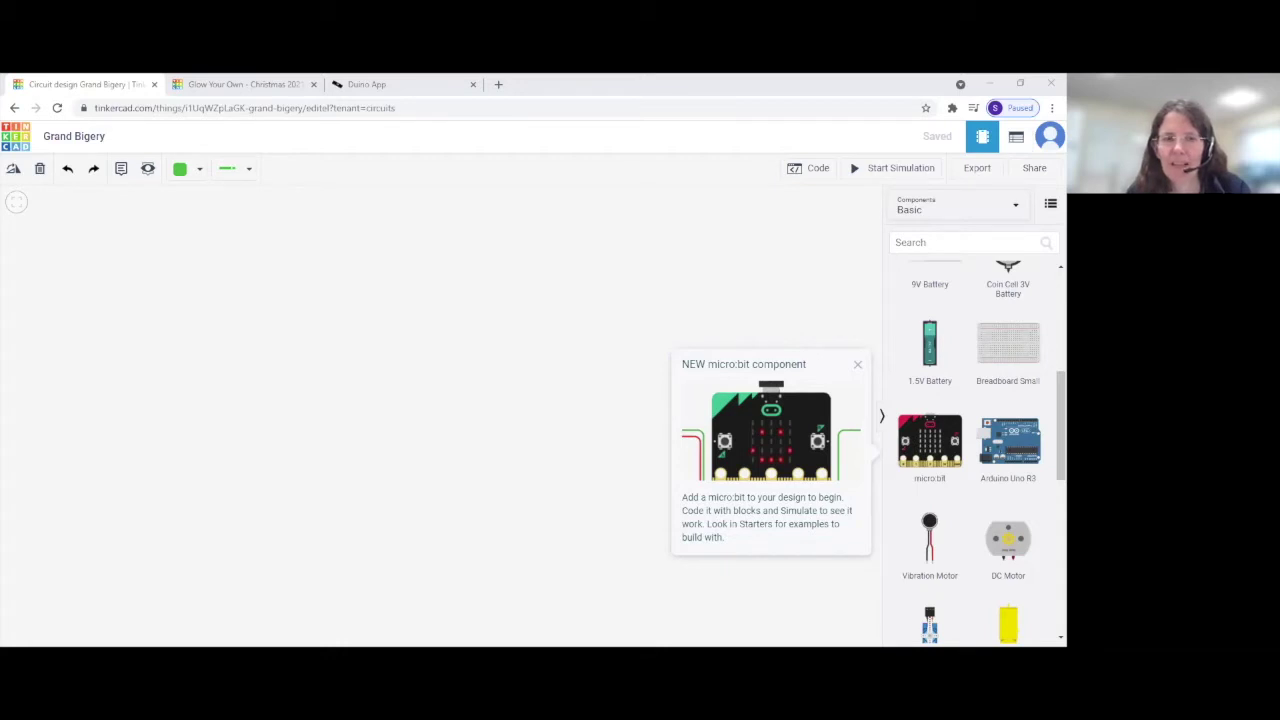
click(857, 366)
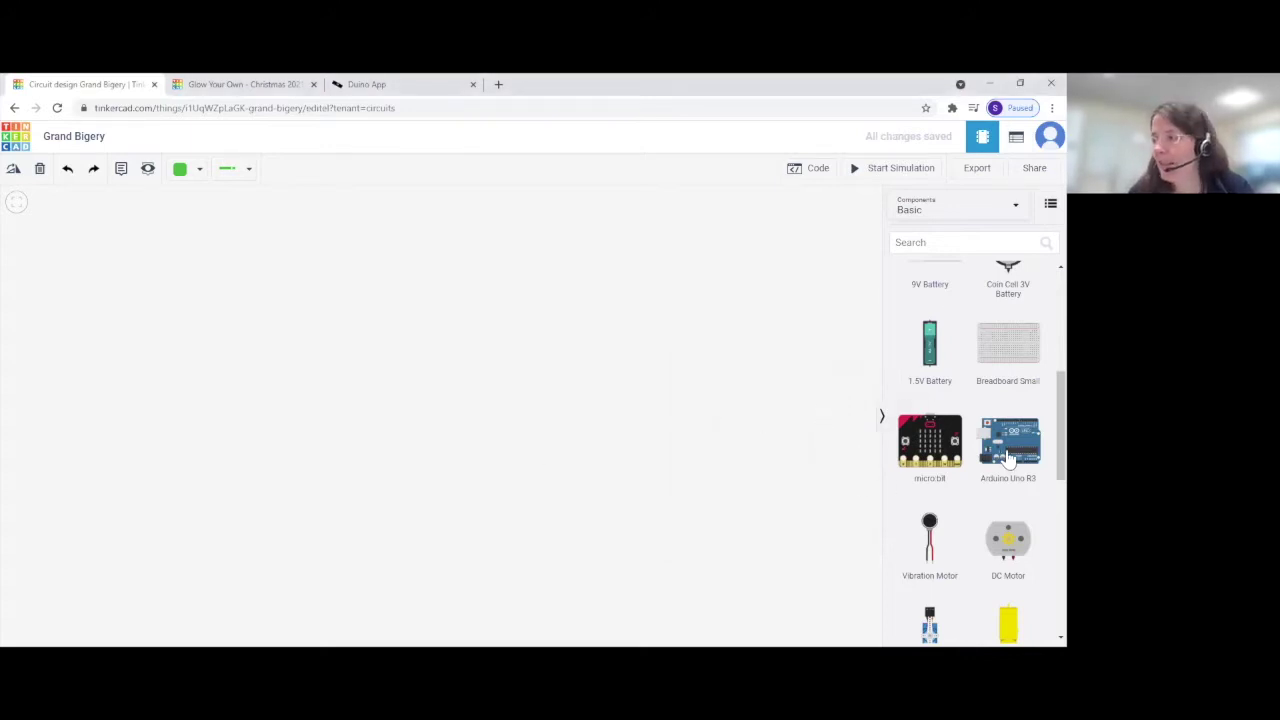
drag(1010, 457, 445, 507)
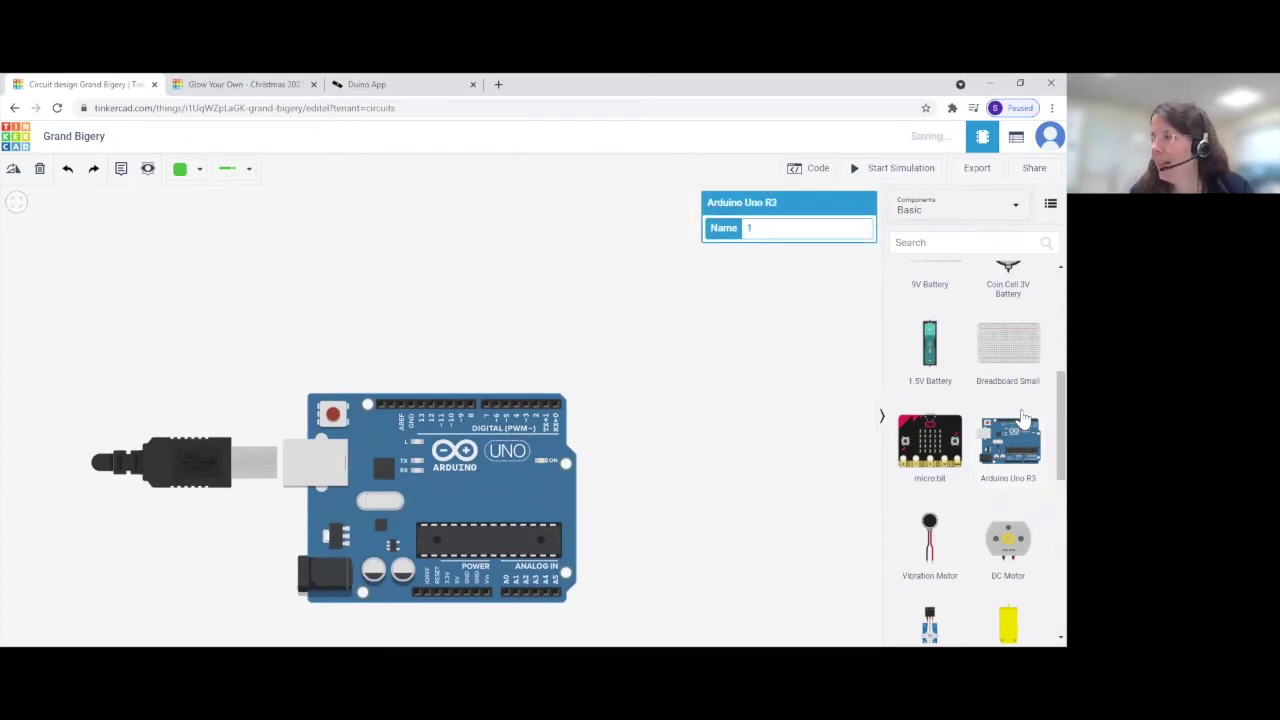
drag(993, 365, 417, 272)
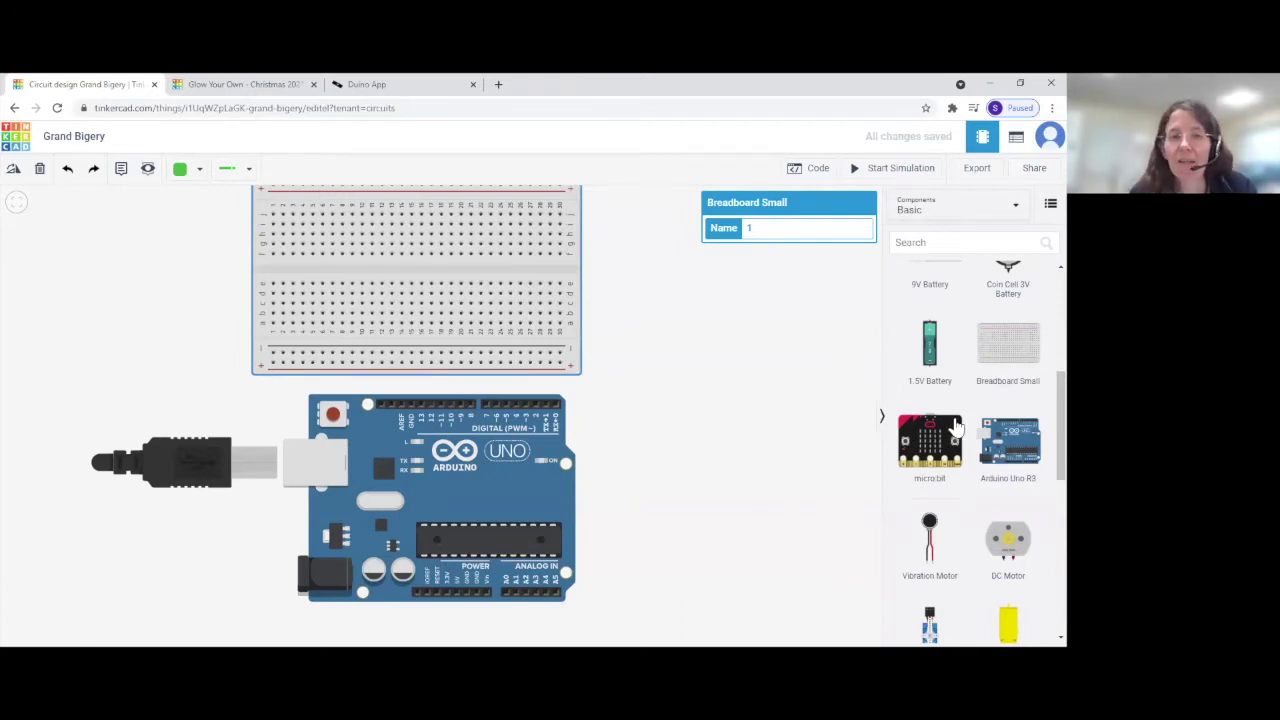
Step: Place one LED at breadboard columns 15–16 and another at columns 8–9, and set the second one's color to green
scroll(955, 427, up, 4)
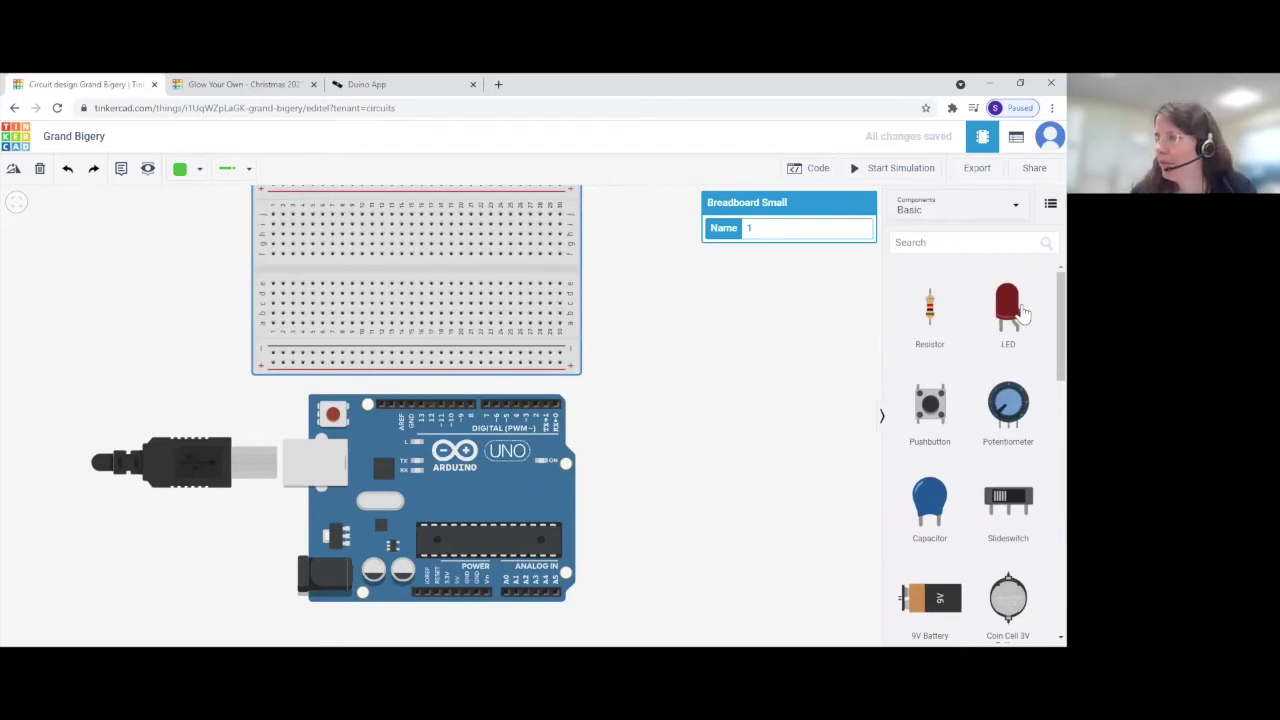
drag(1022, 315, 419, 293)
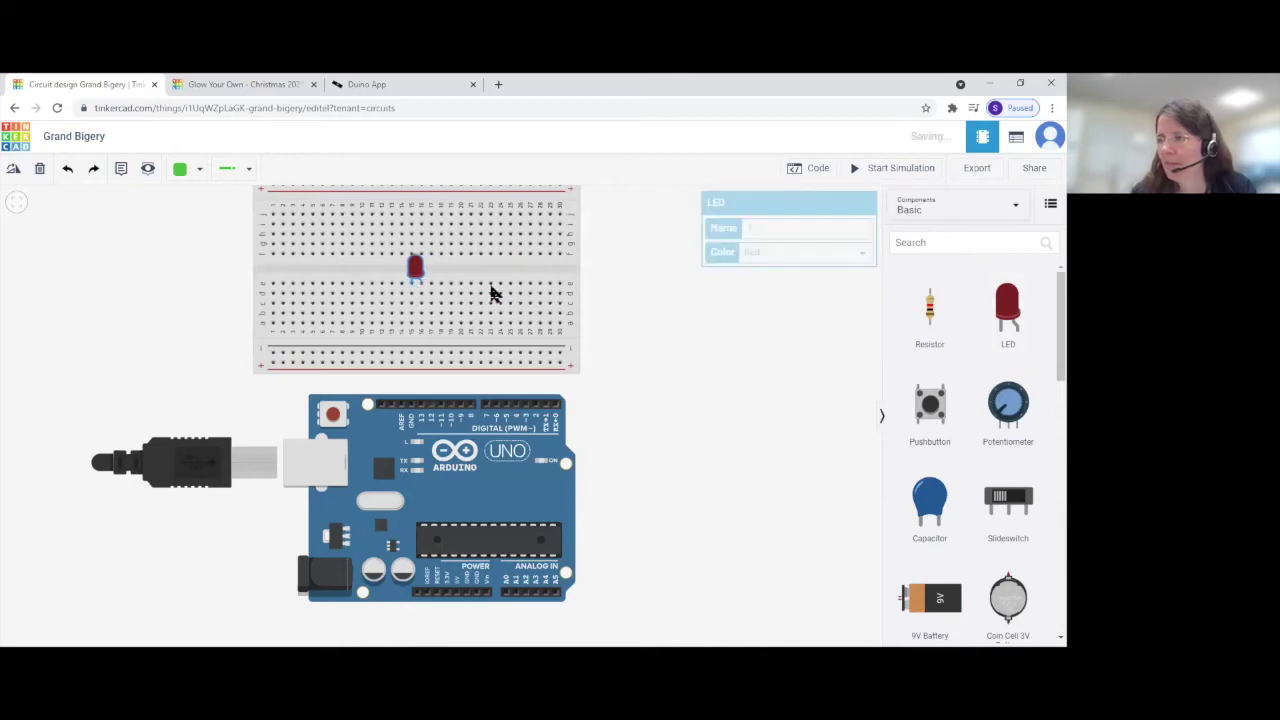
drag(1005, 303, 345, 292)
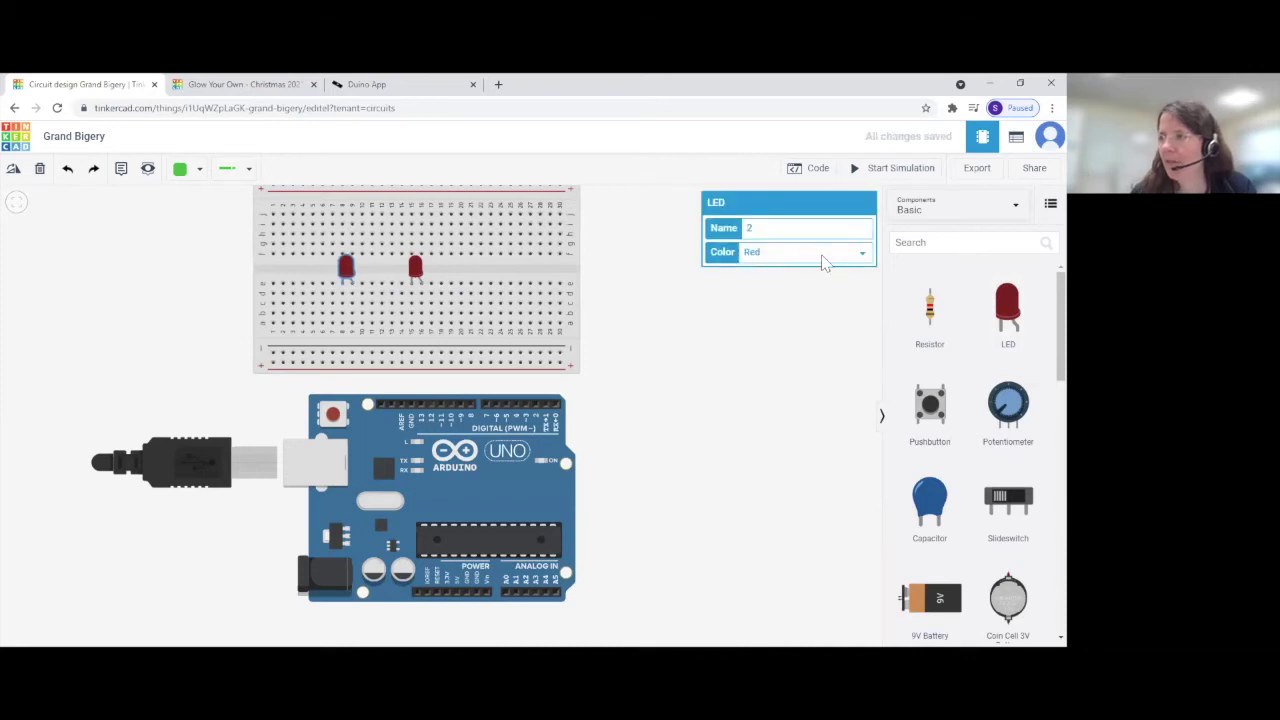
click(822, 258)
click(804, 276)
click(754, 377)
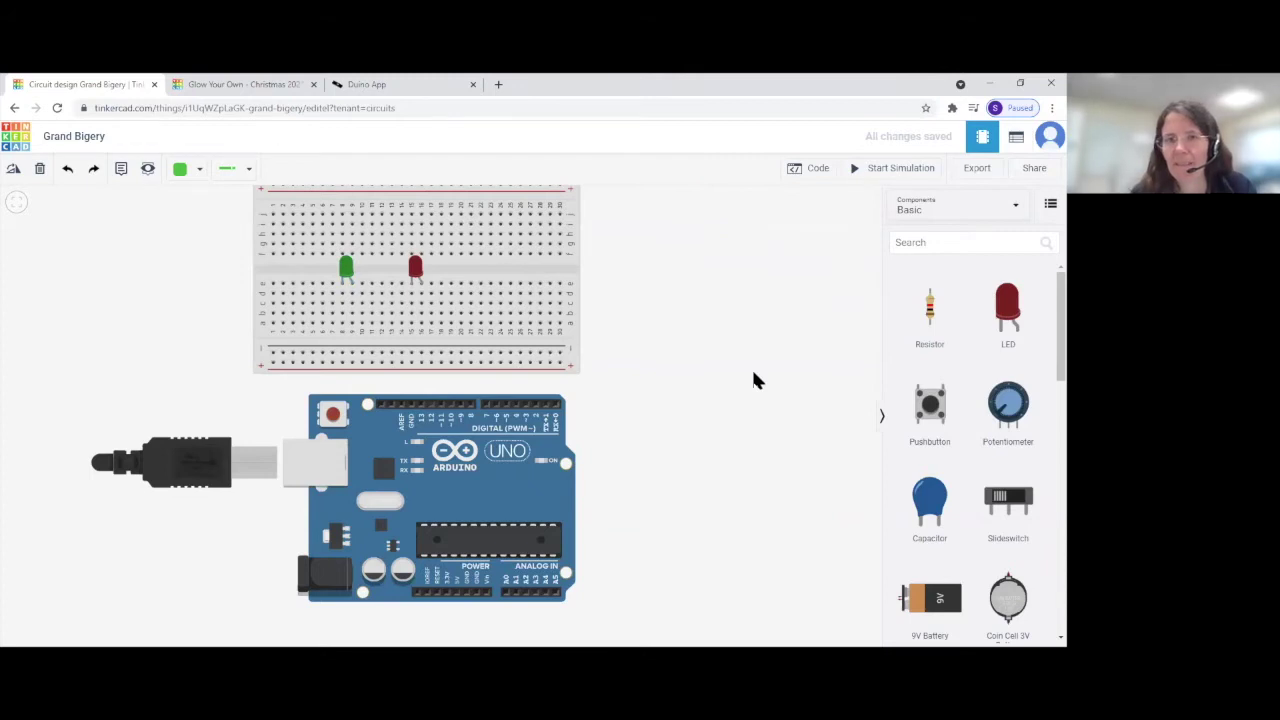
Step: Align the Arduino beneath the breadboard and wire hole b16, below the red LED's bent leg, straight to digital pin 10
drag(390, 478, 365, 472)
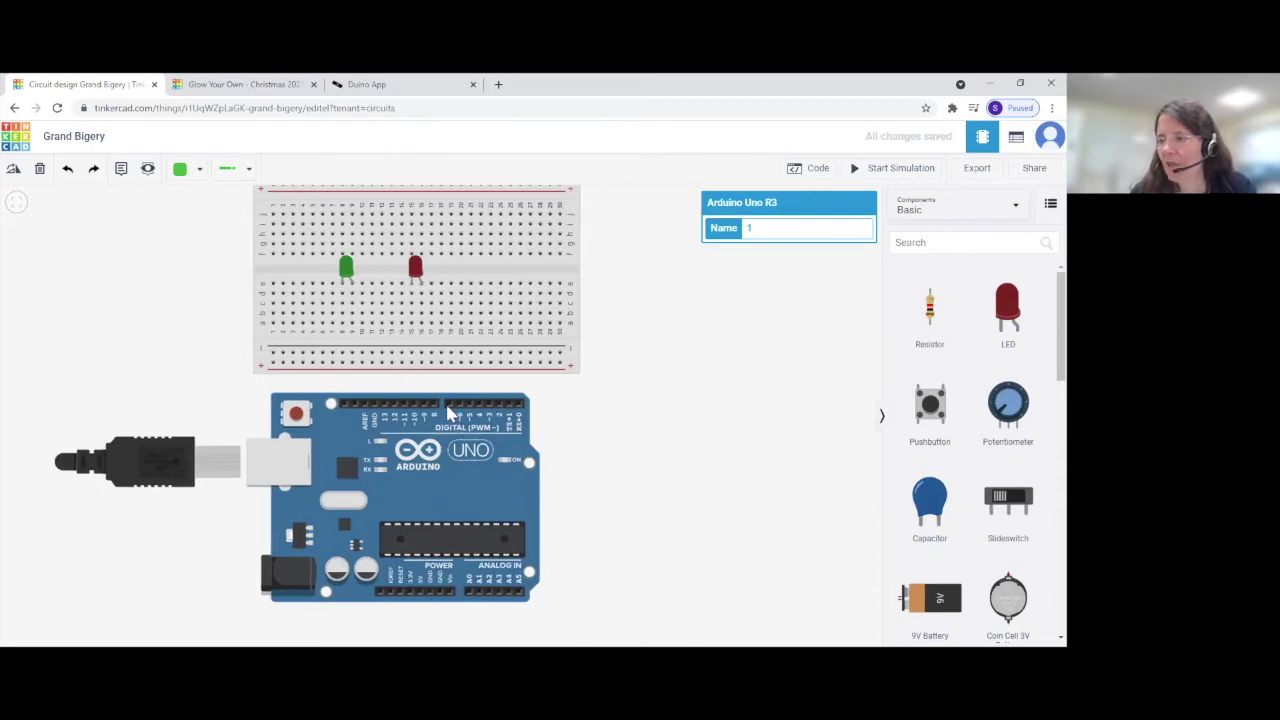
drag(440, 452, 458, 456)
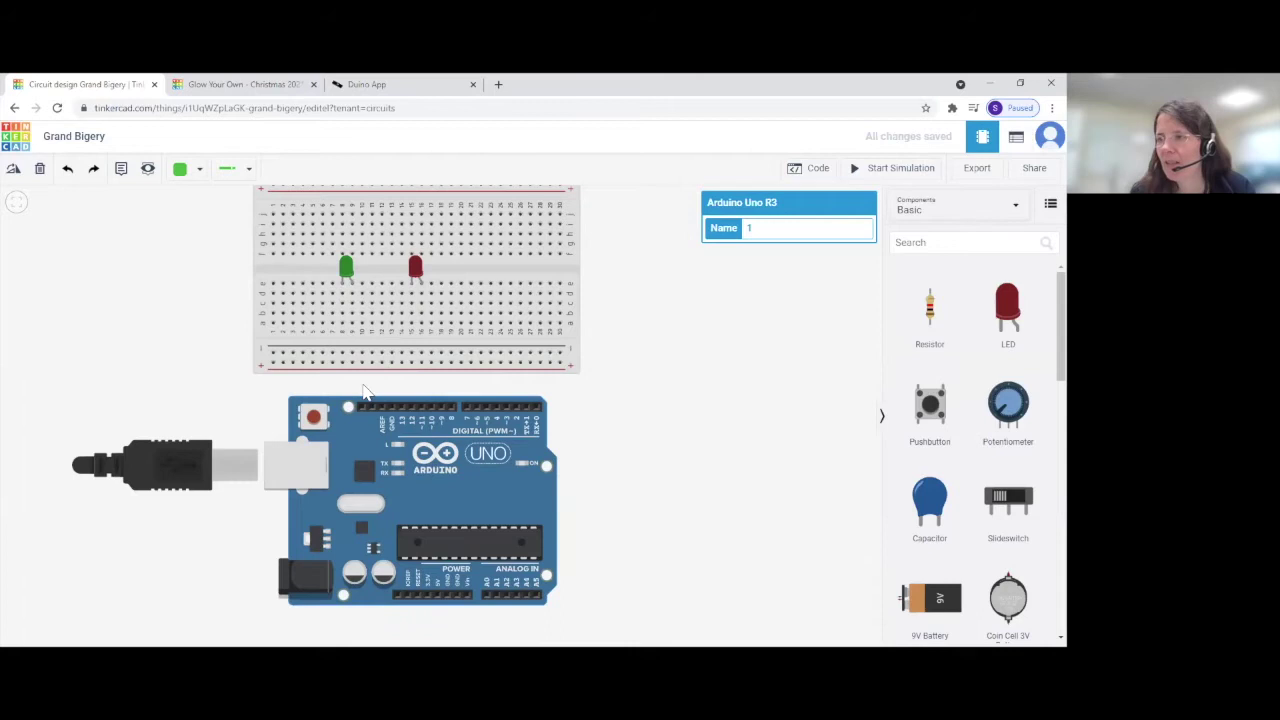
drag(434, 452, 433, 458)
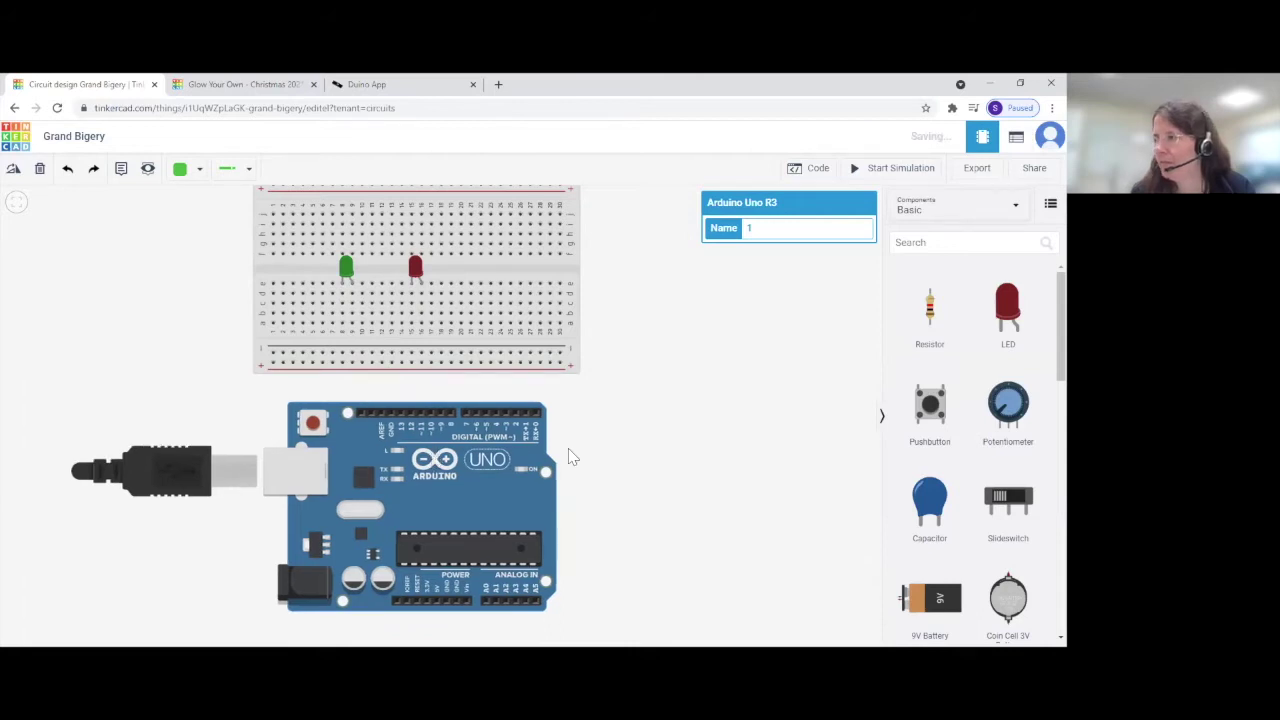
click(421, 316)
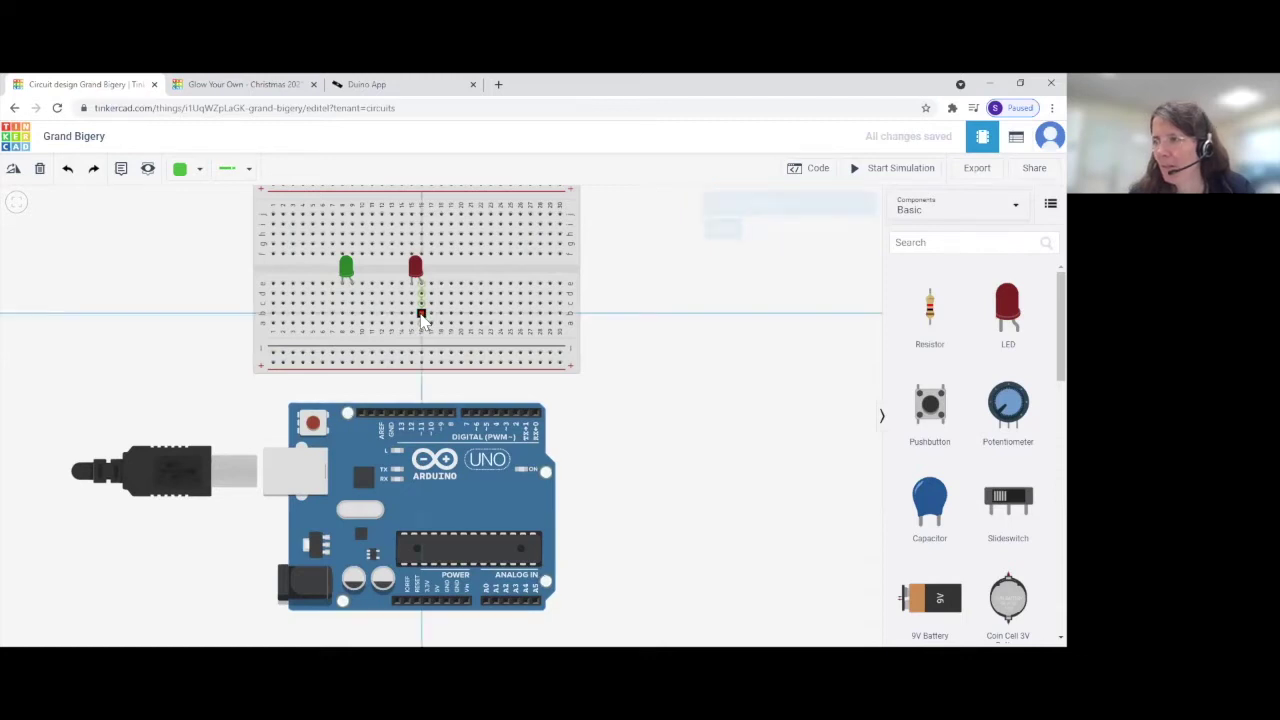
click(431, 416)
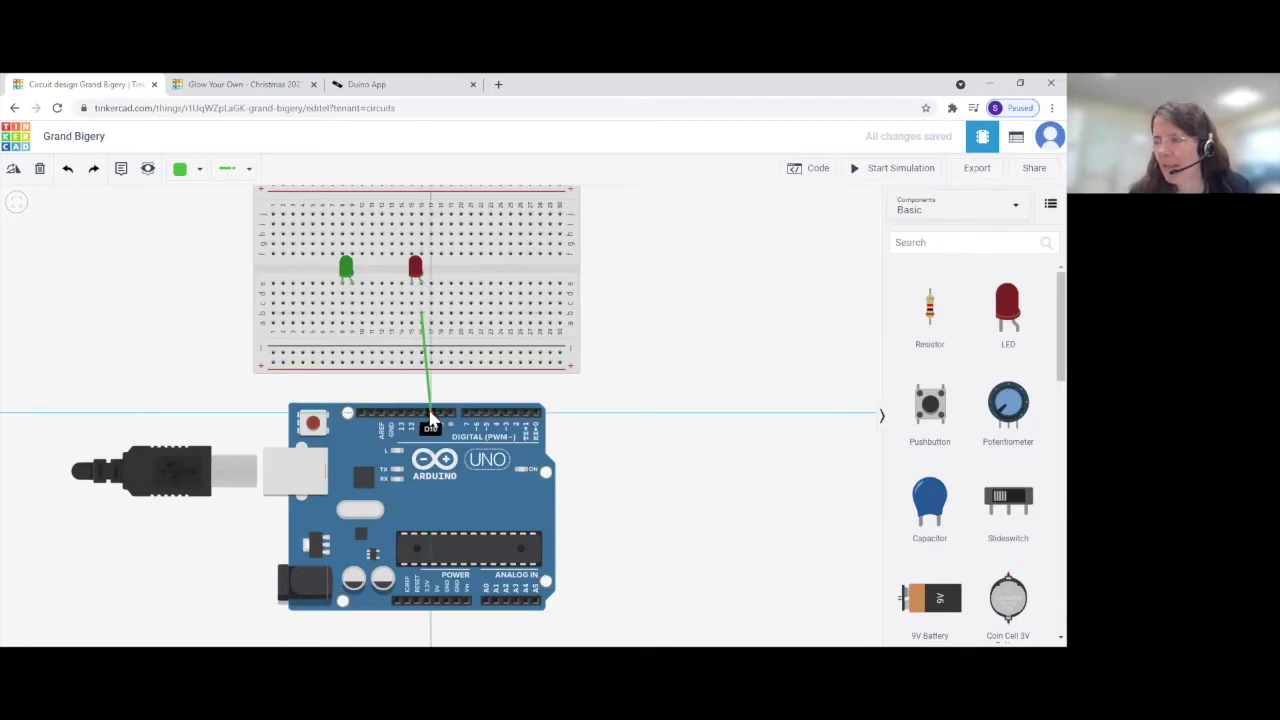
drag(461, 458, 456, 460)
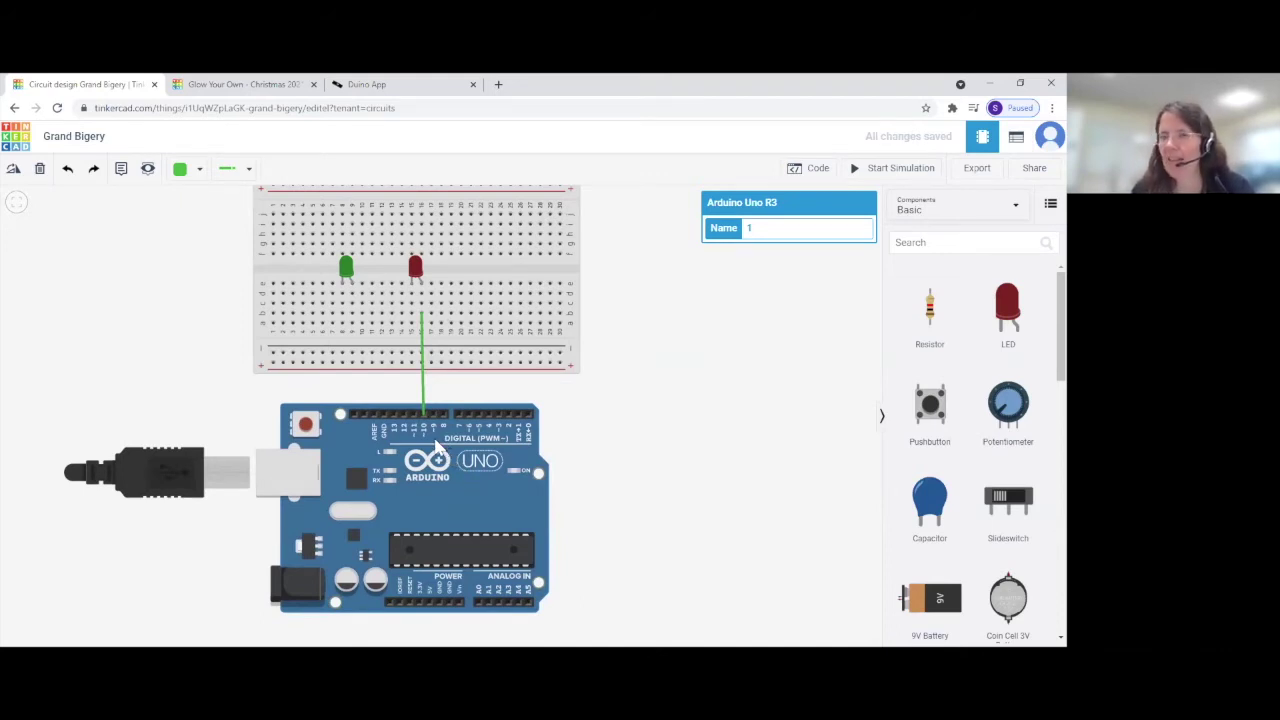
click(433, 420)
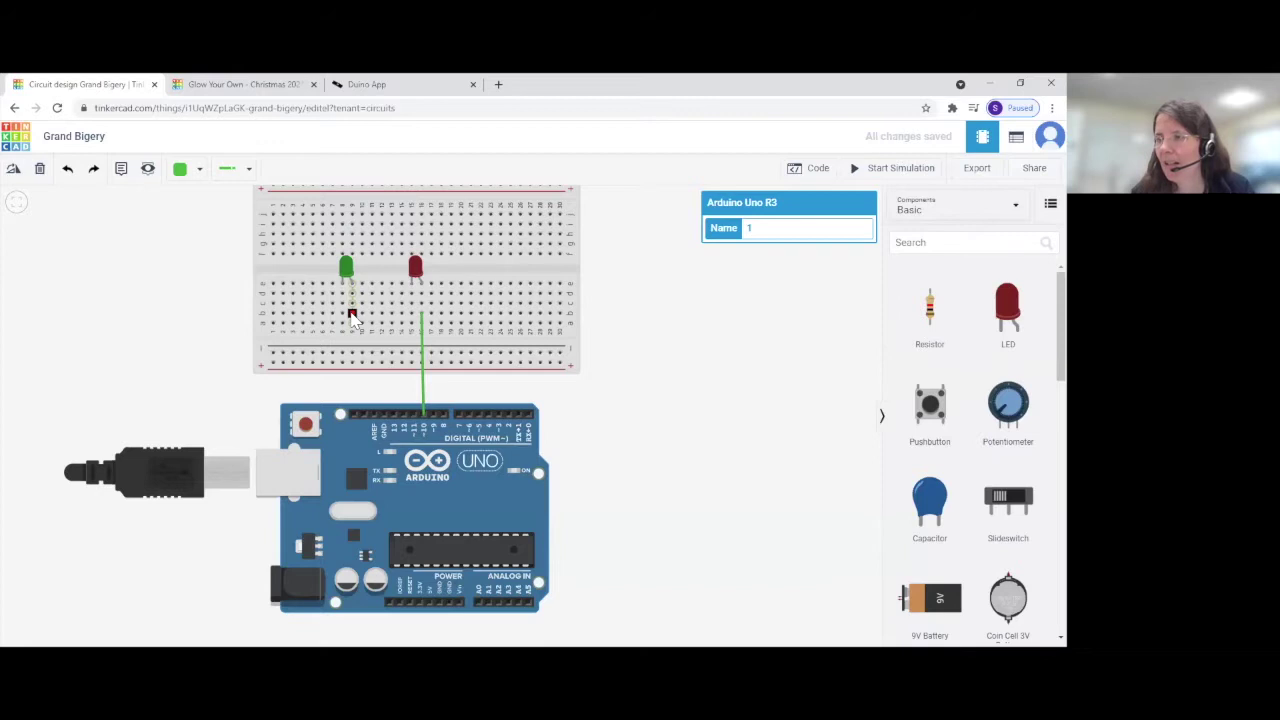
Step: Wire hole b9, below the green LED's bent leg, to digital pin 11 with right-angle bends between the boards
click(352, 316)
click(352, 382)
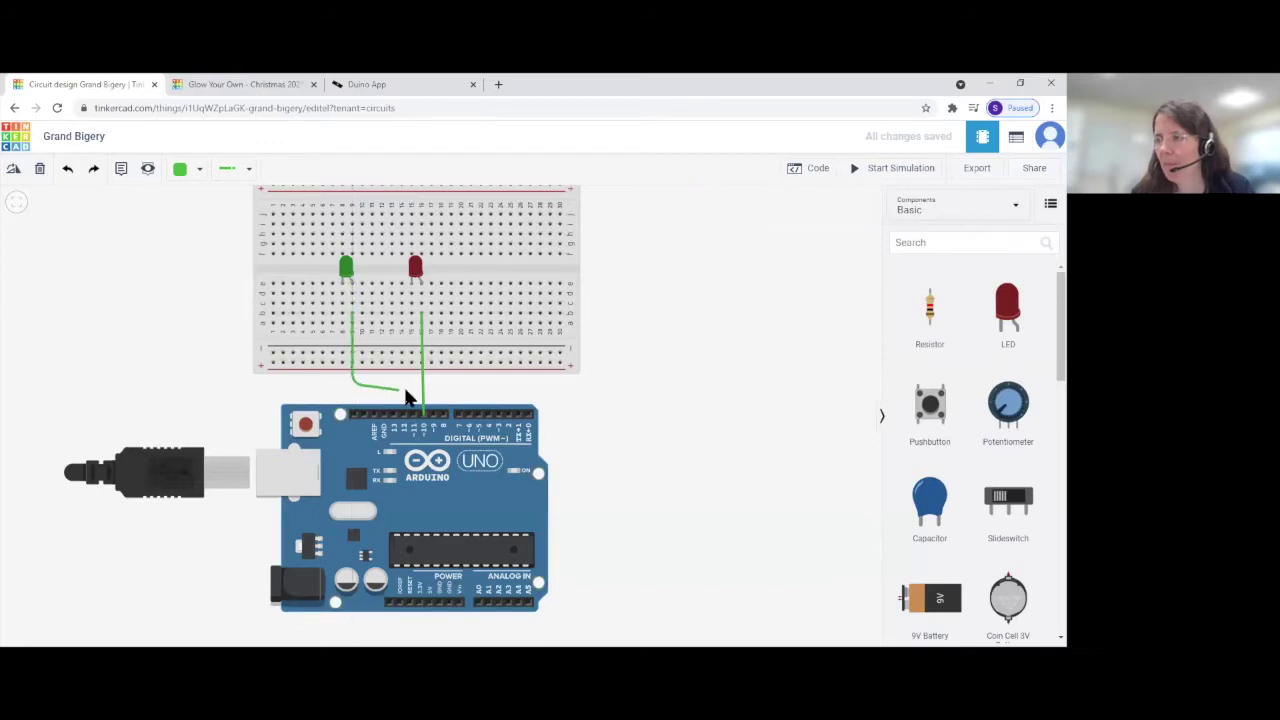
click(410, 384)
click(416, 418)
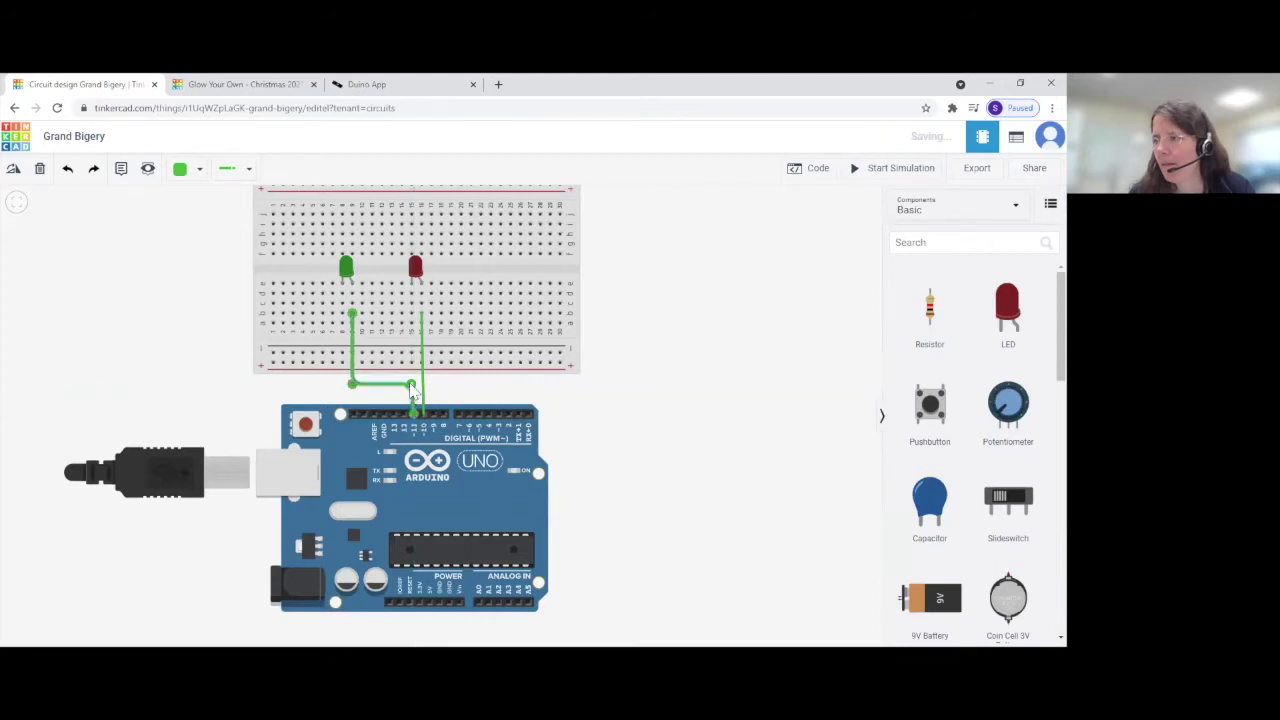
click(700, 420)
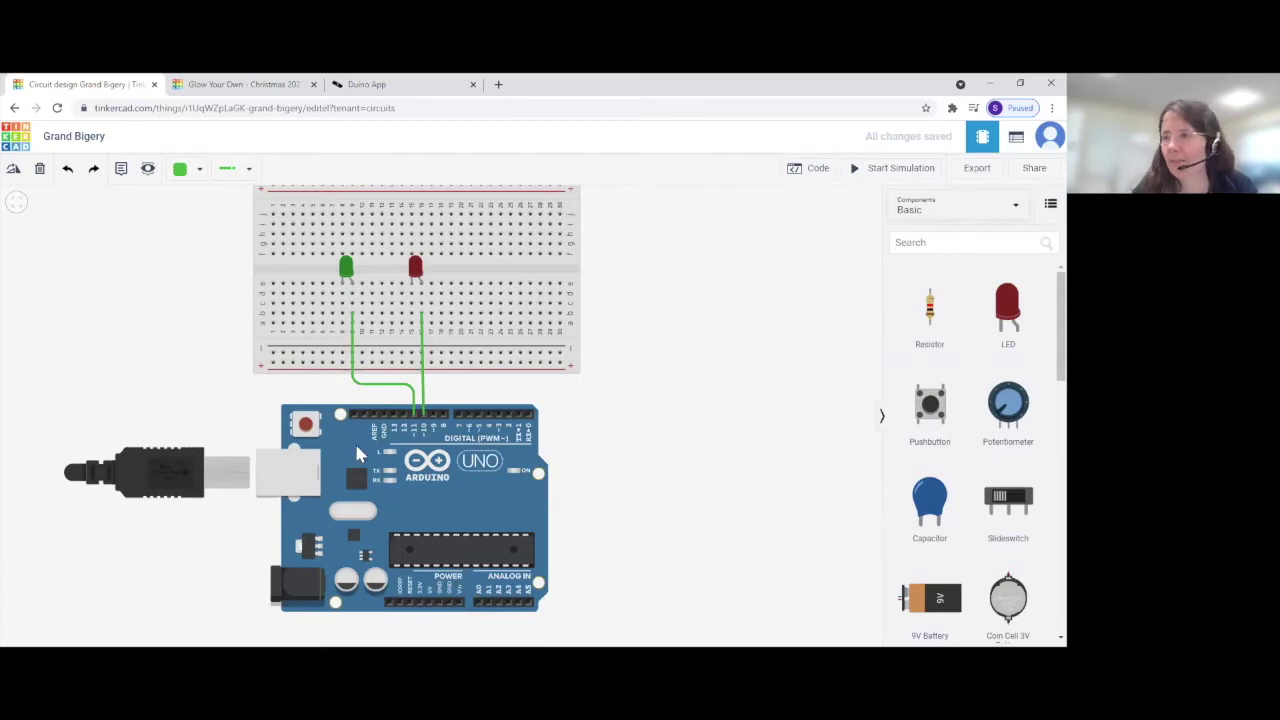
Step: Place a resistor from the red LED's straight-leg column to the lower negative rail and set its resistance to 220 Ω
drag(926, 316, 412, 334)
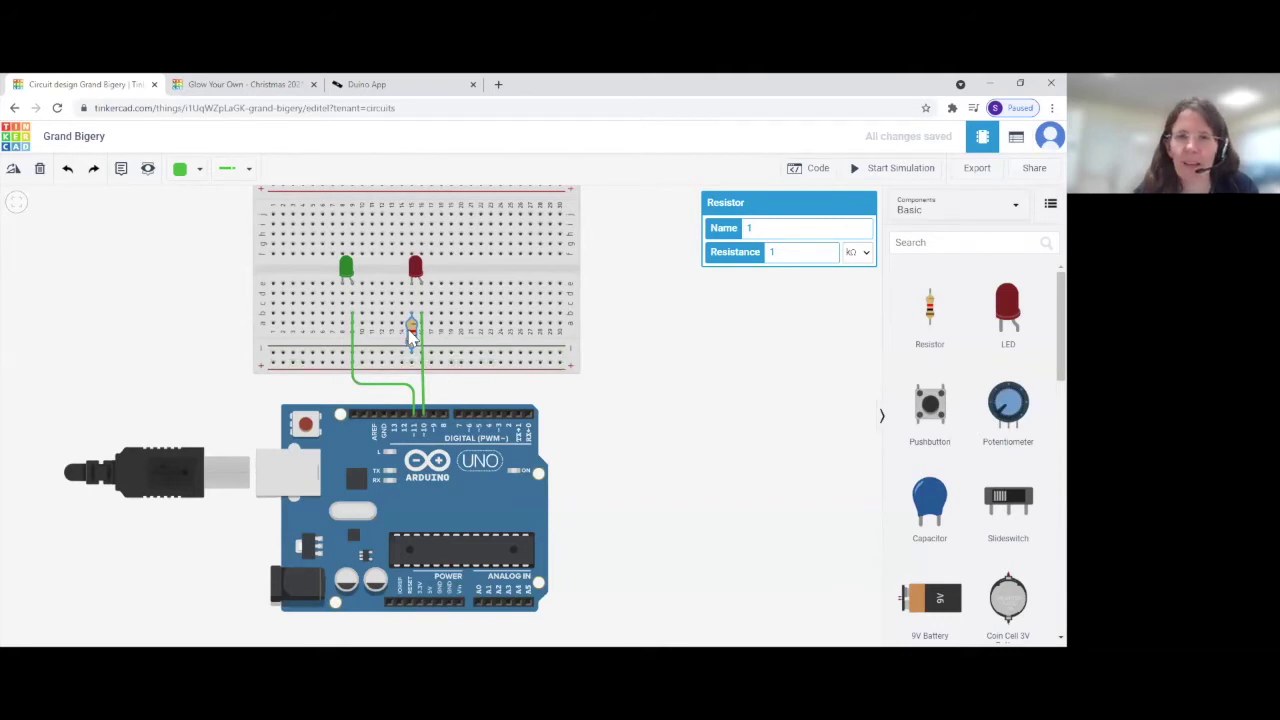
click(856, 254)
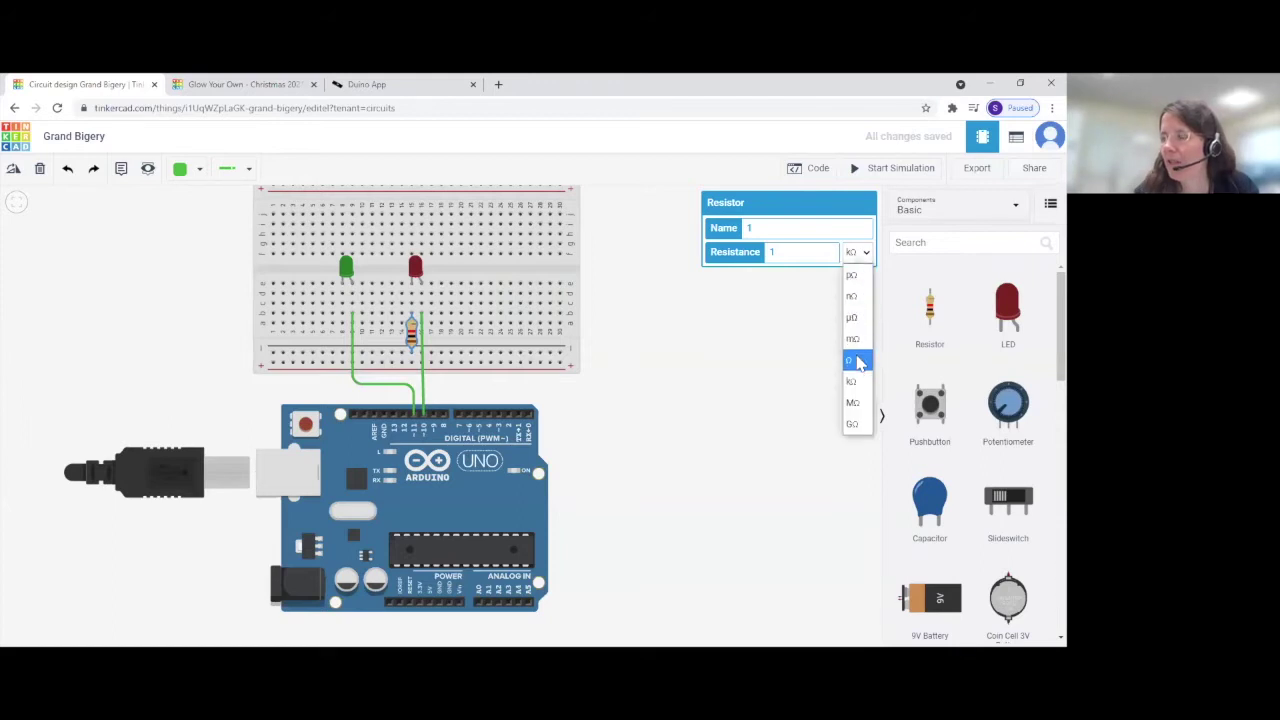
click(858, 362)
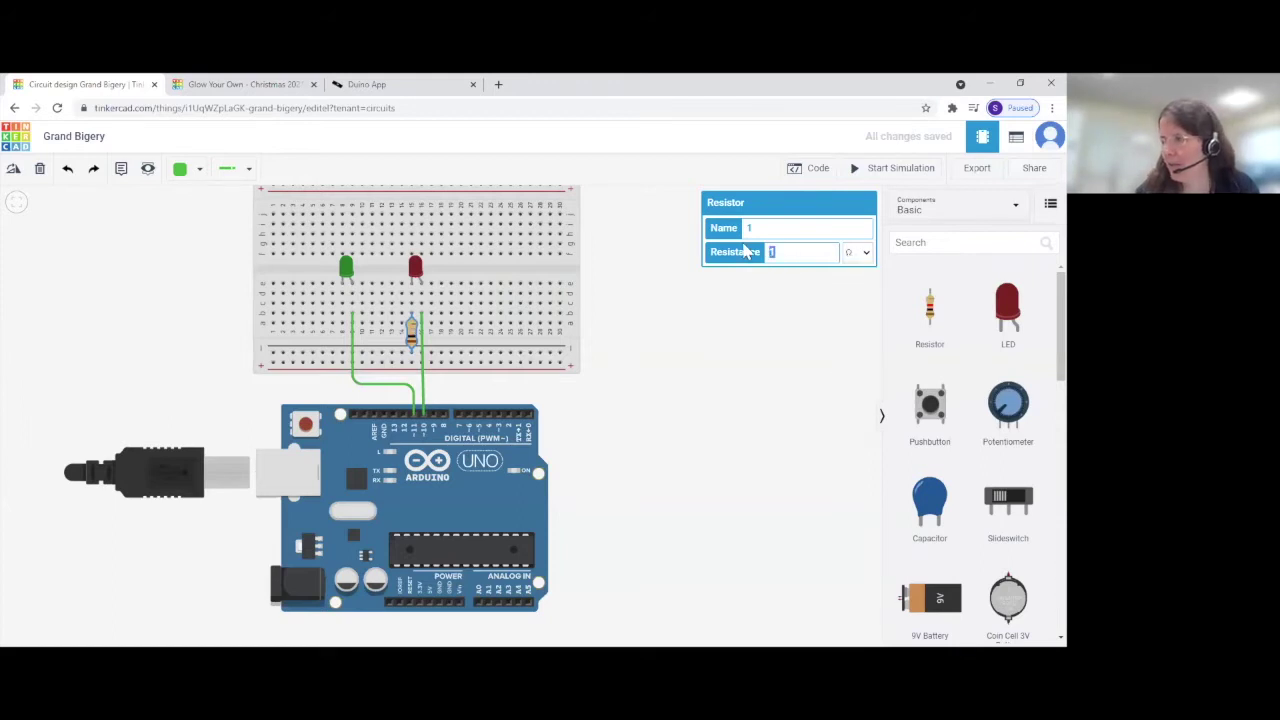
text(330)
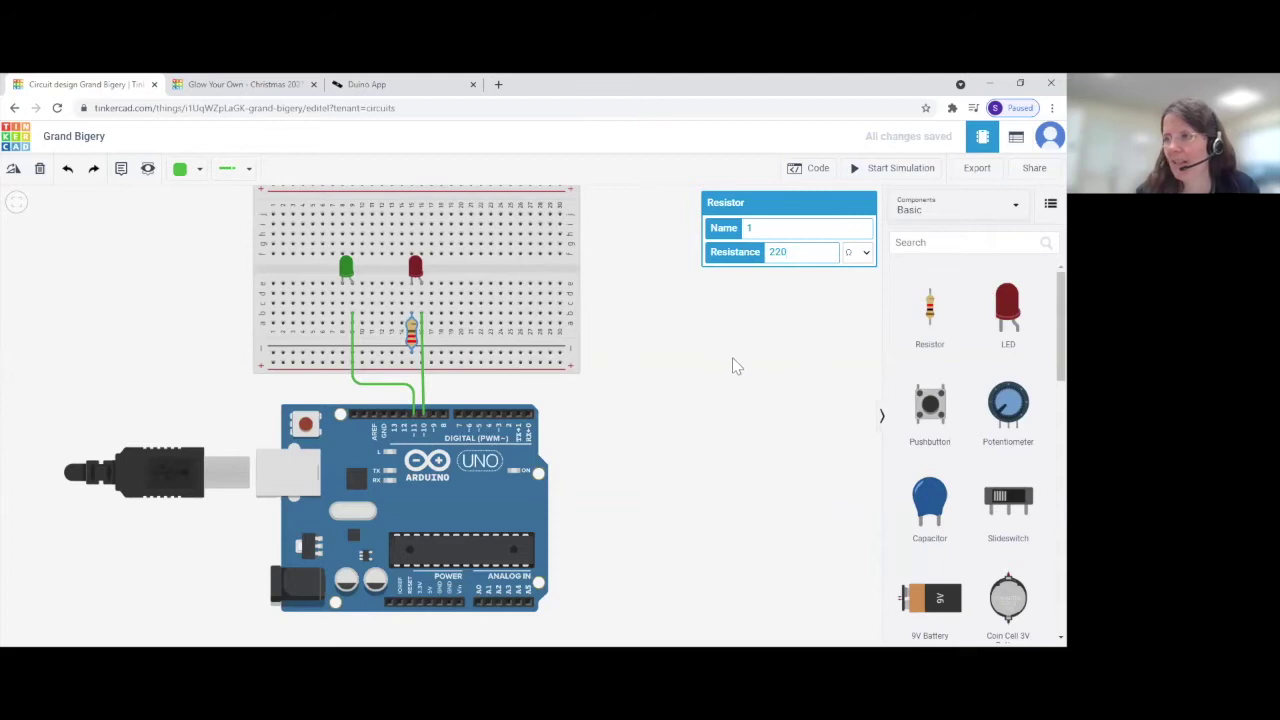
click(719, 362)
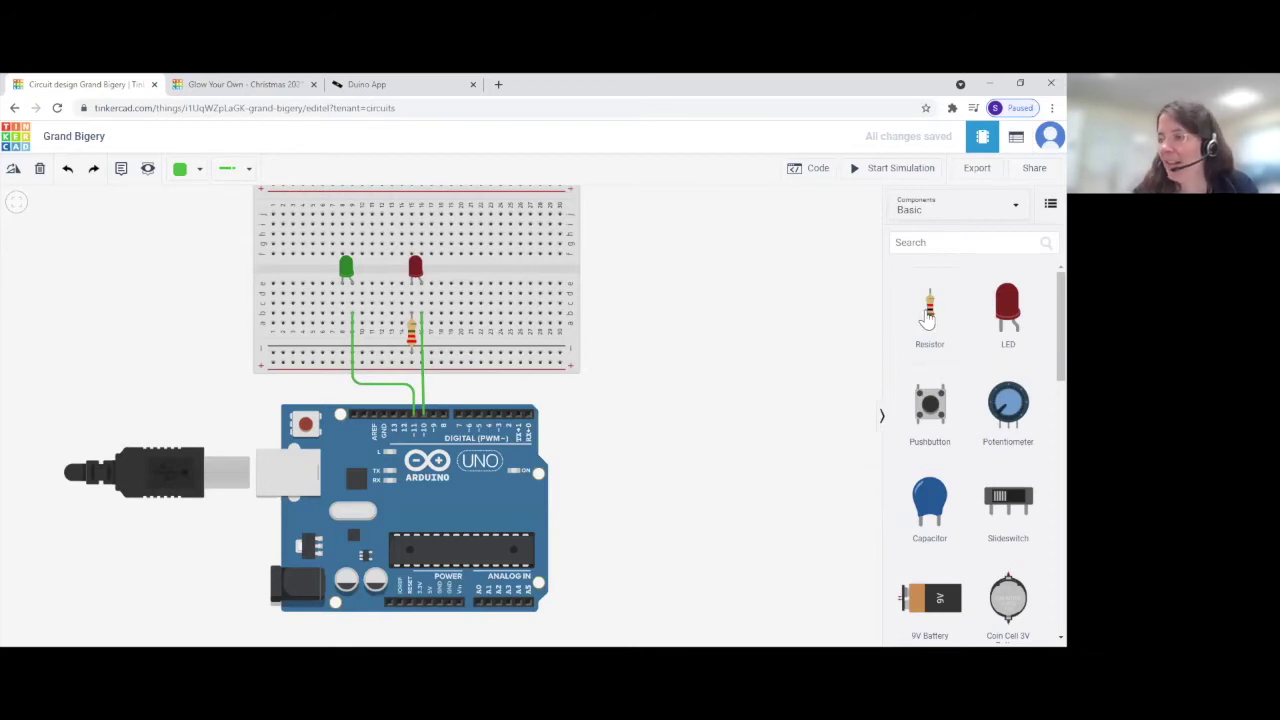
Step: Add a resistor between the green LED's straight-leg column and the lower negative rail, with a resistance of 220 Ω
drag(926, 315, 342, 343)
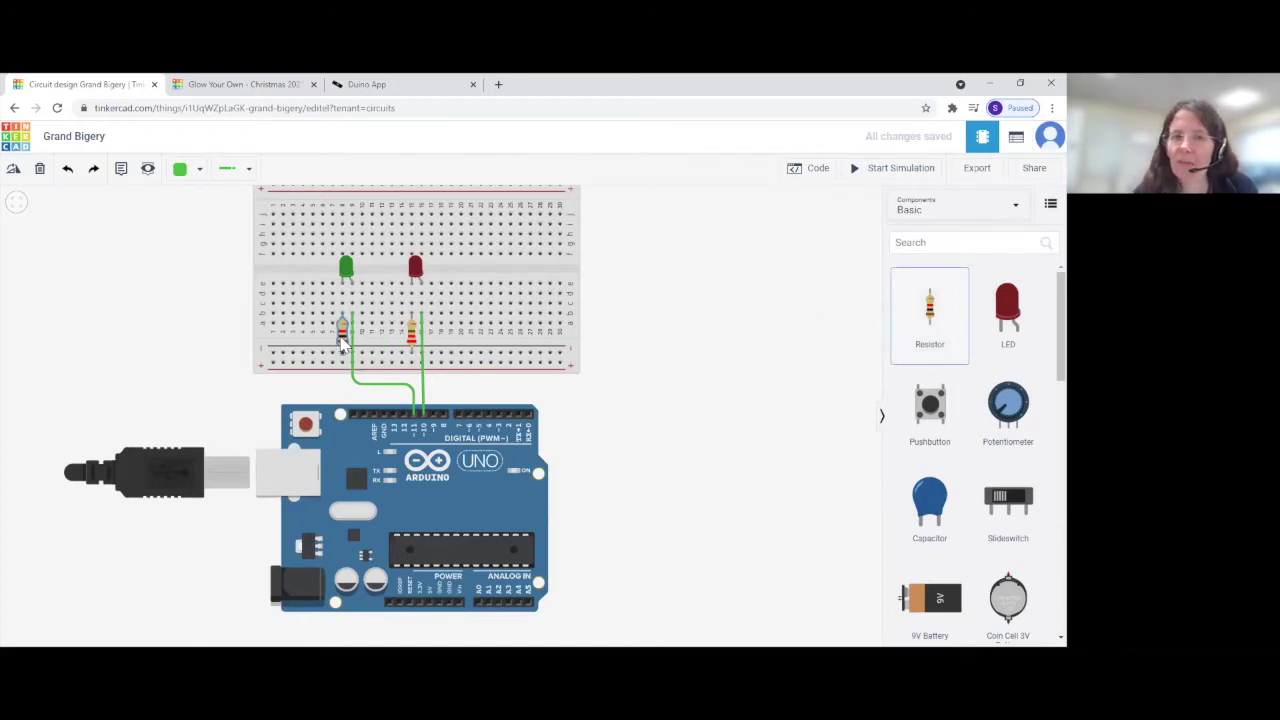
drag(342, 343, 342, 344)
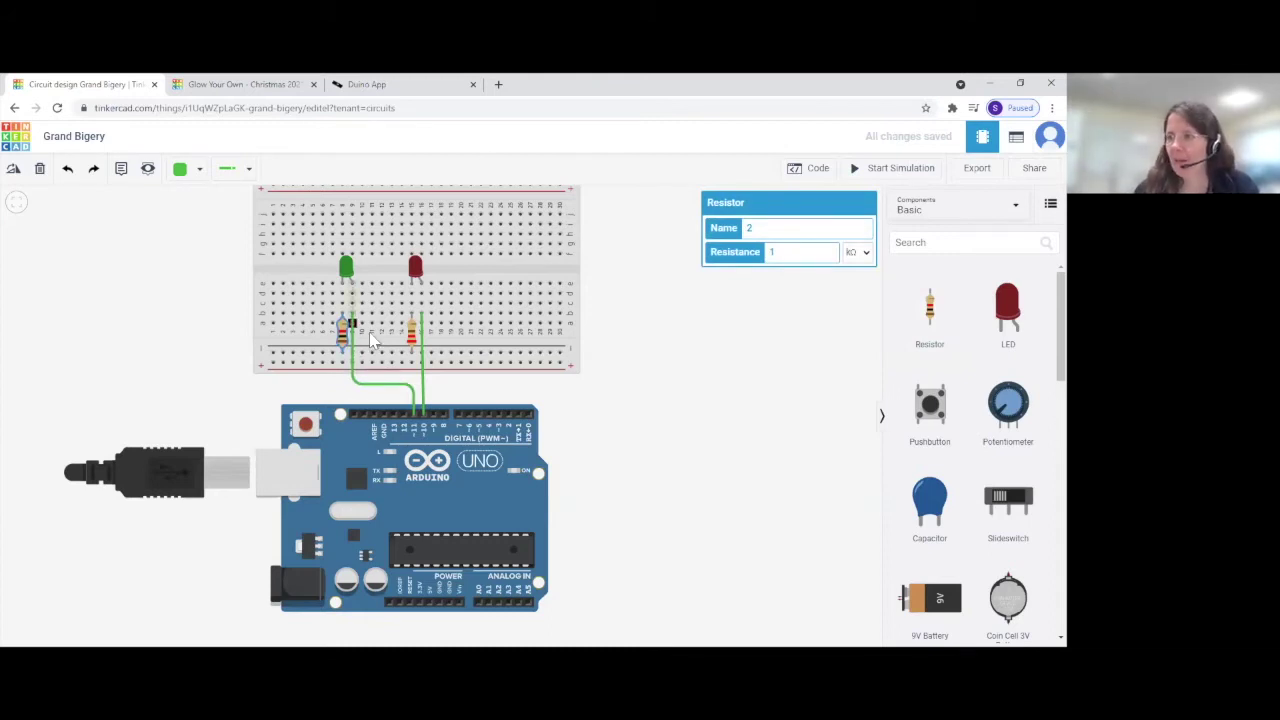
click(858, 252)
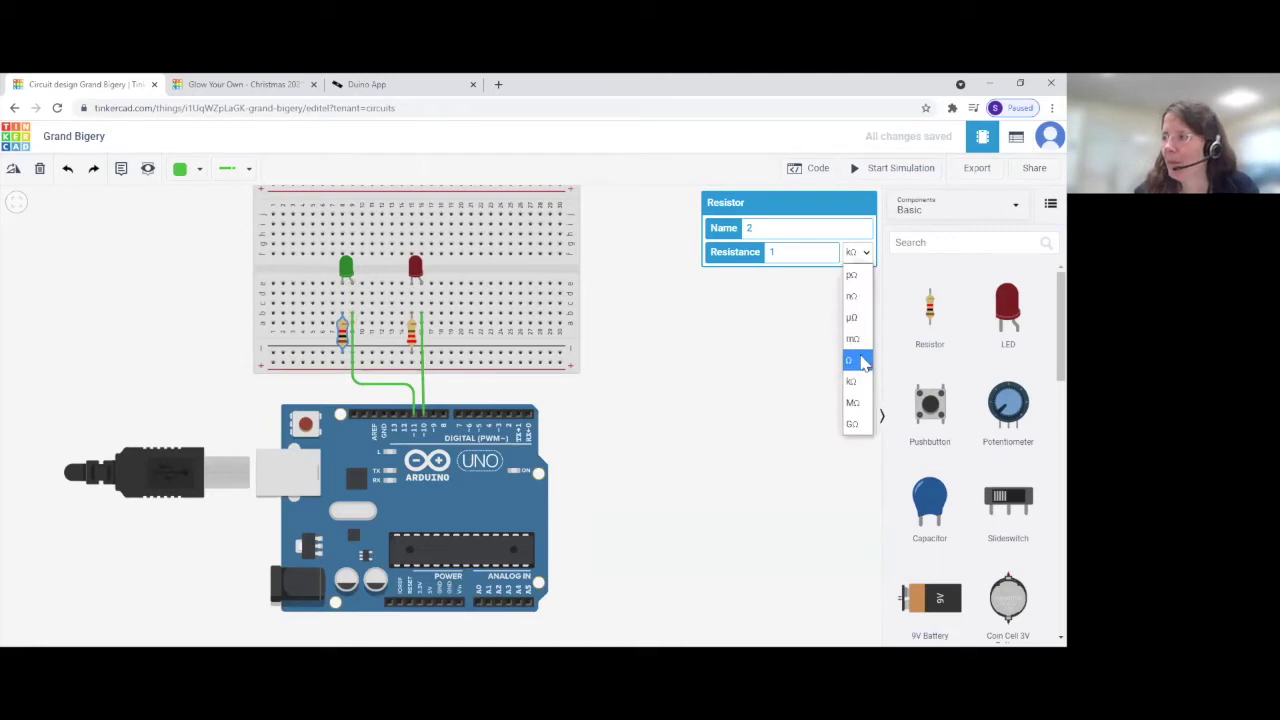
click(857, 358)
click(776, 254)
text(220)
click(748, 382)
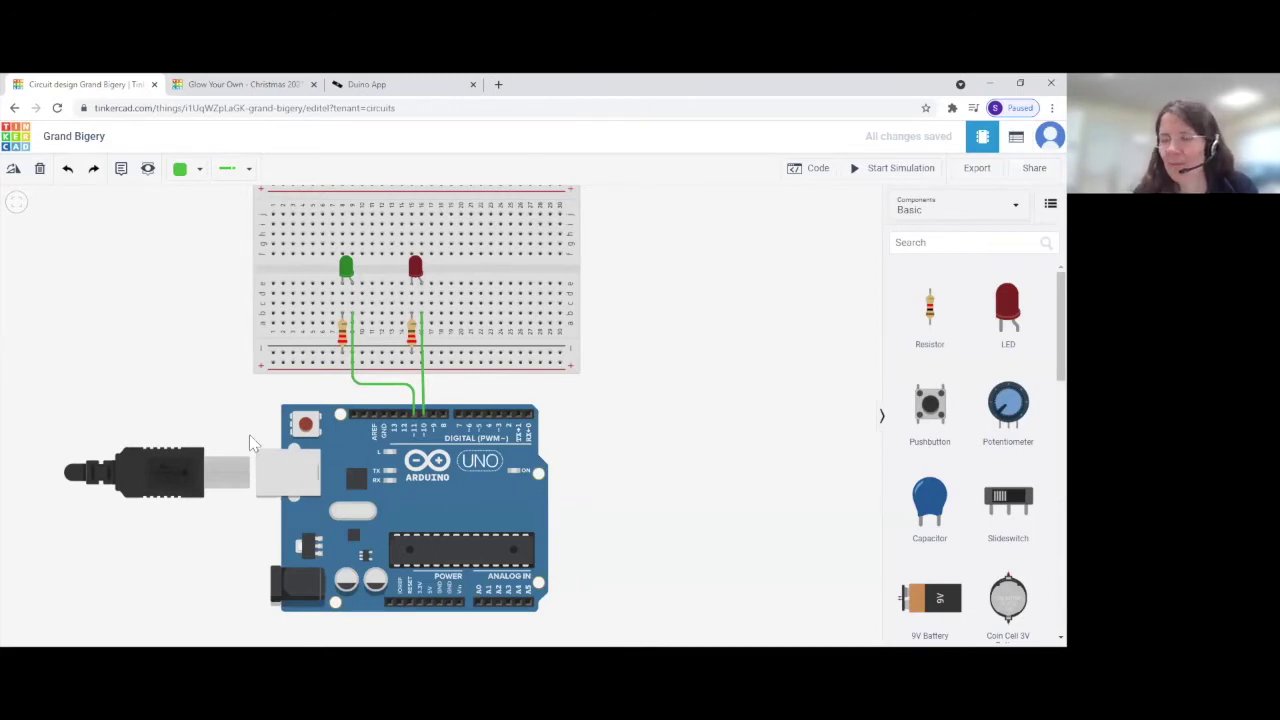
Step: Wire the leftmost hole of the lower negative rail to the GND pin beside pin 13, bending between the boards, and color it black
click(273, 353)
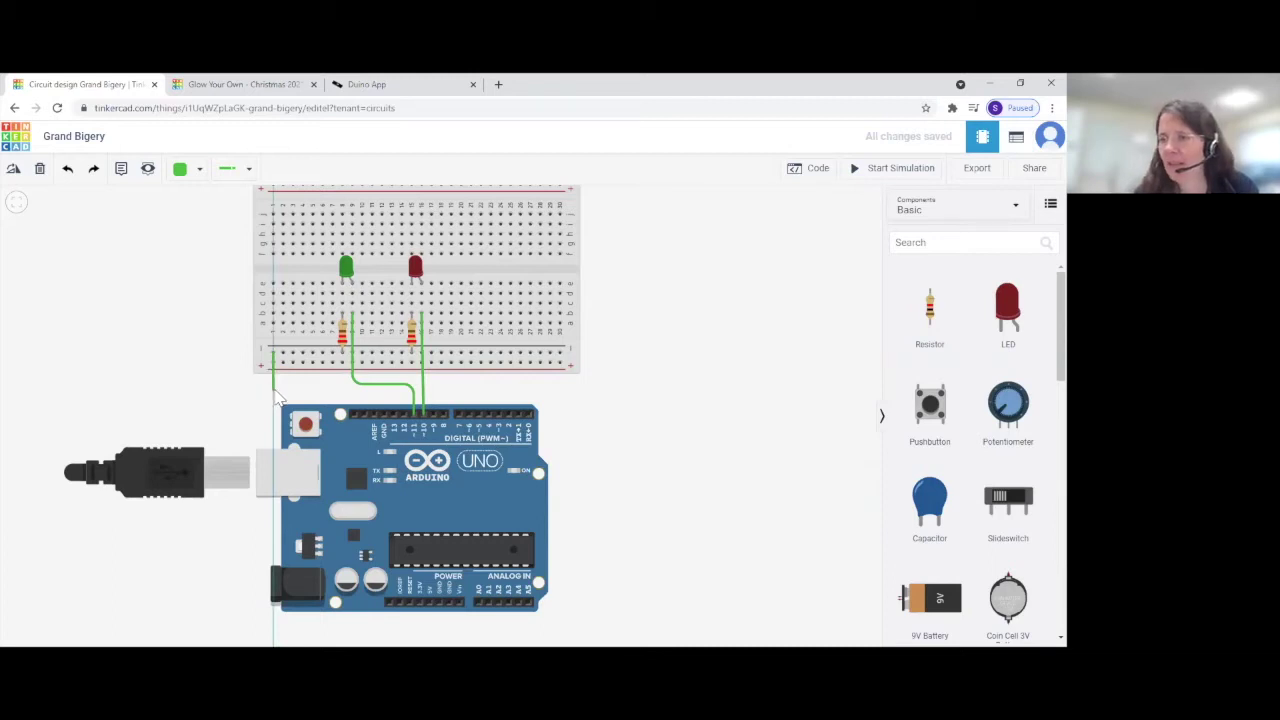
click(275, 392)
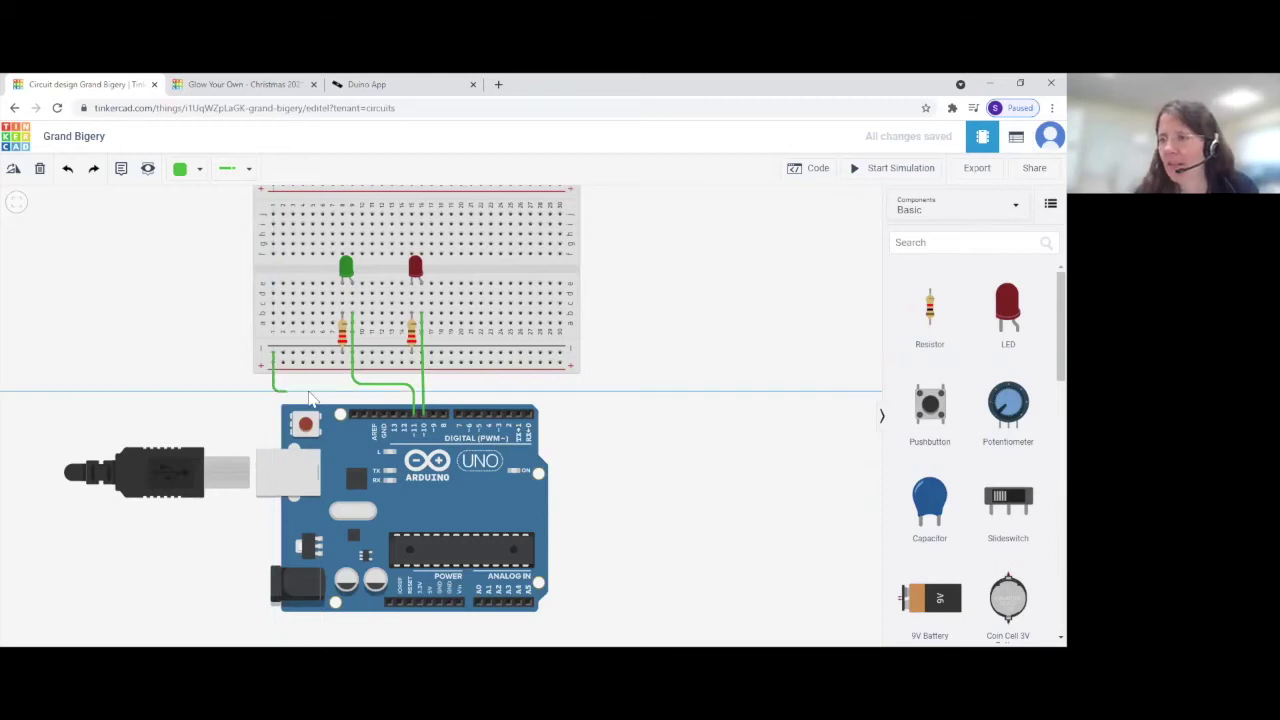
click(381, 392)
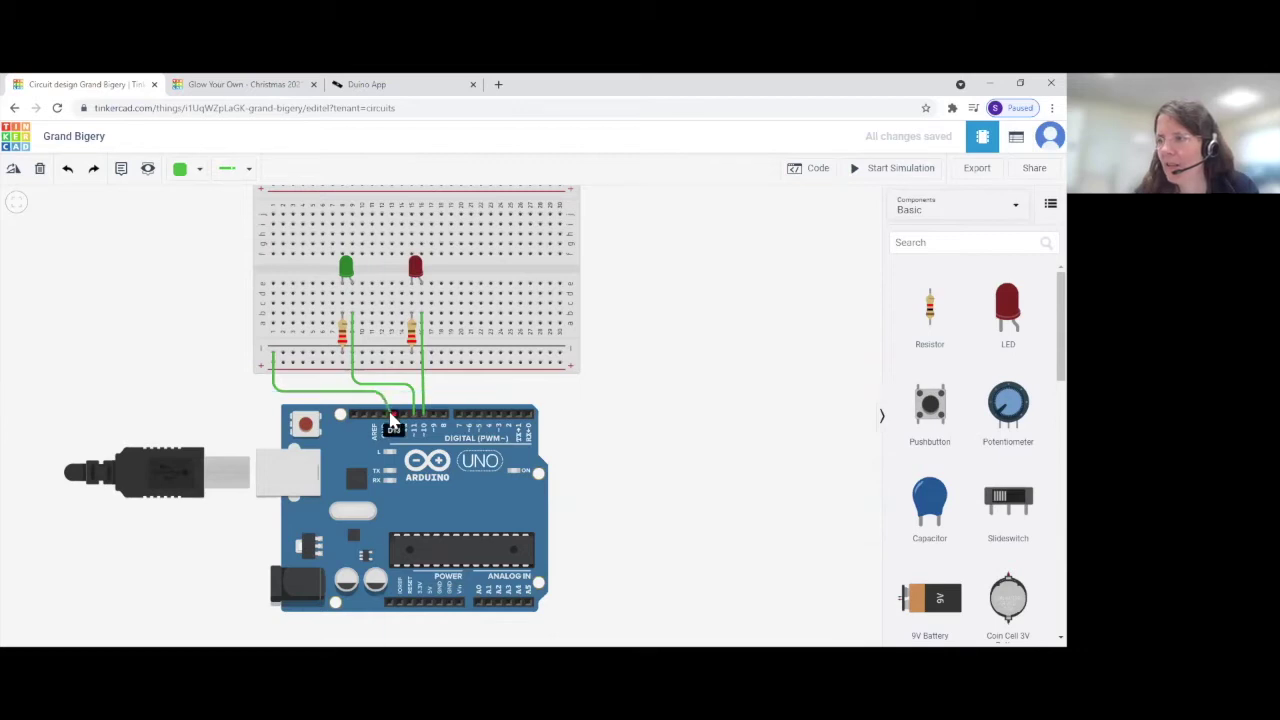
click(384, 413)
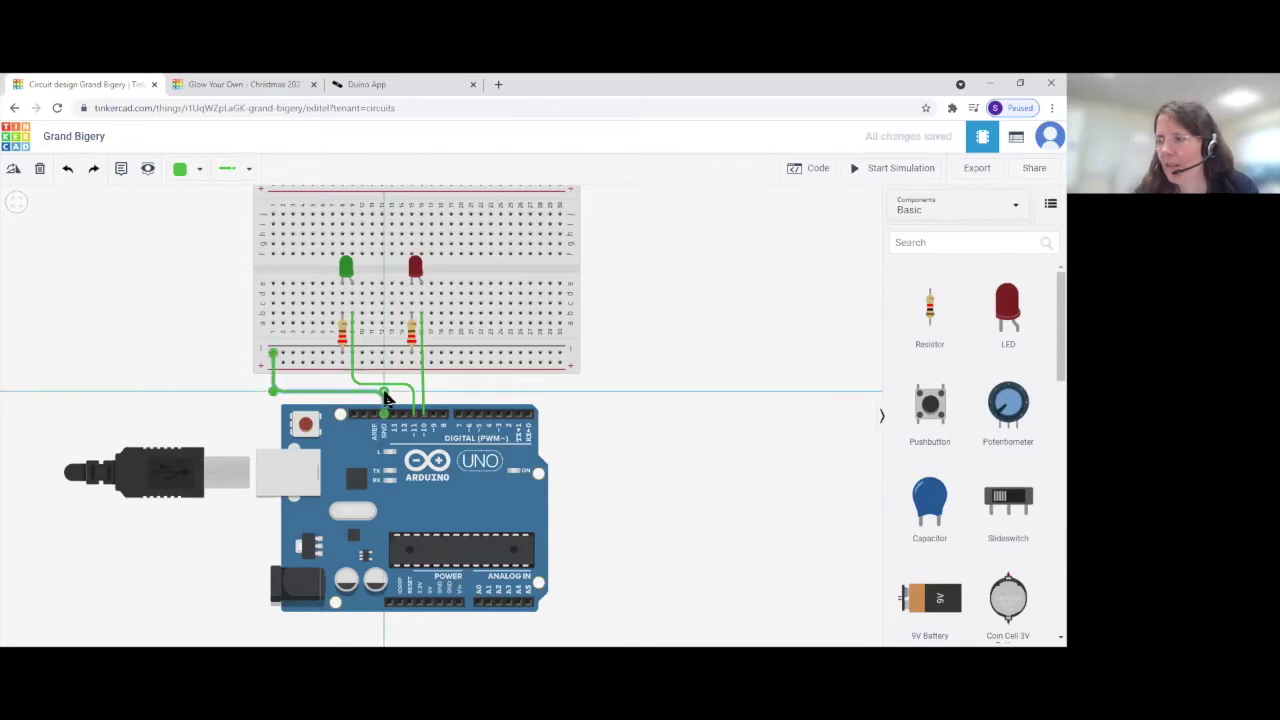
click(199, 171)
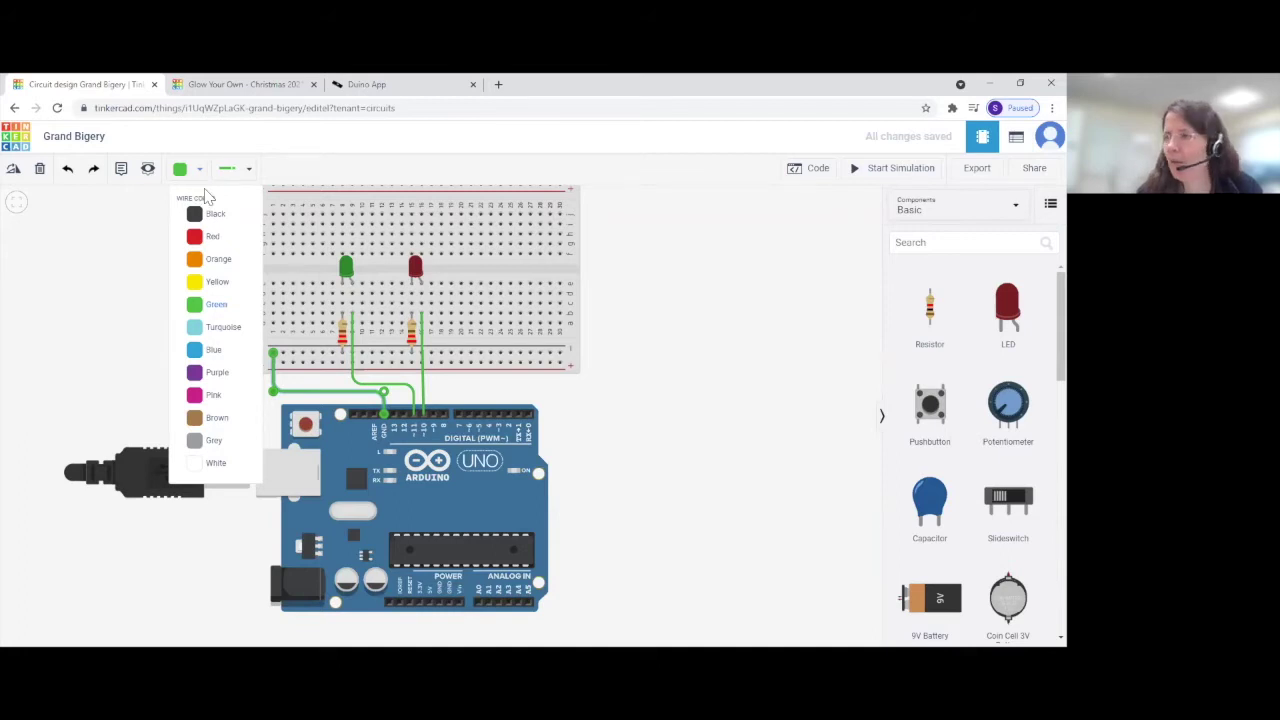
click(209, 216)
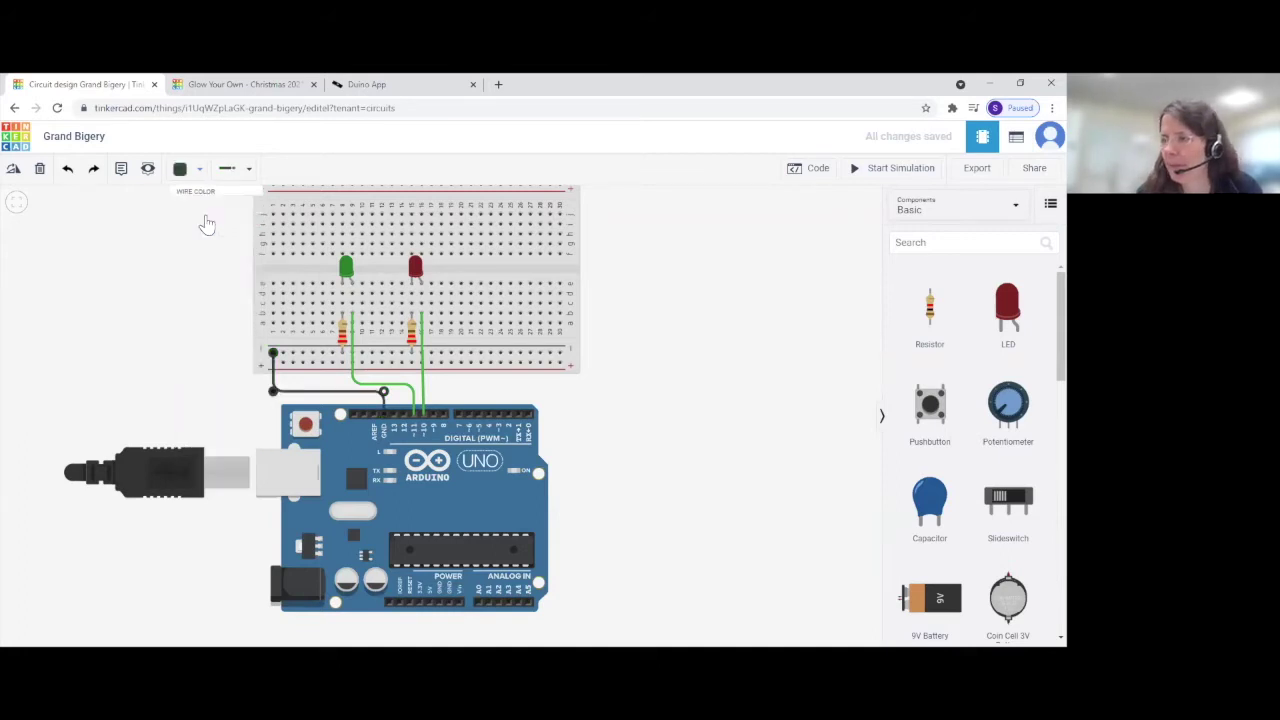
click(173, 296)
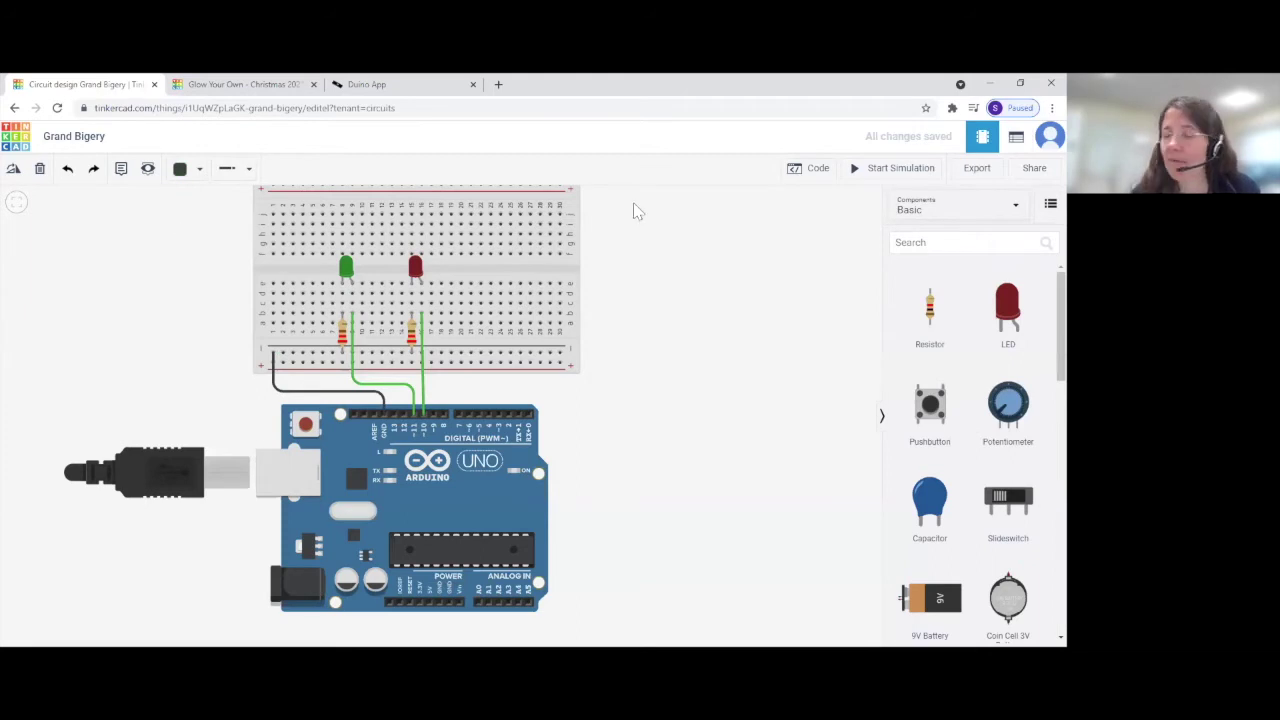
click(415, 338)
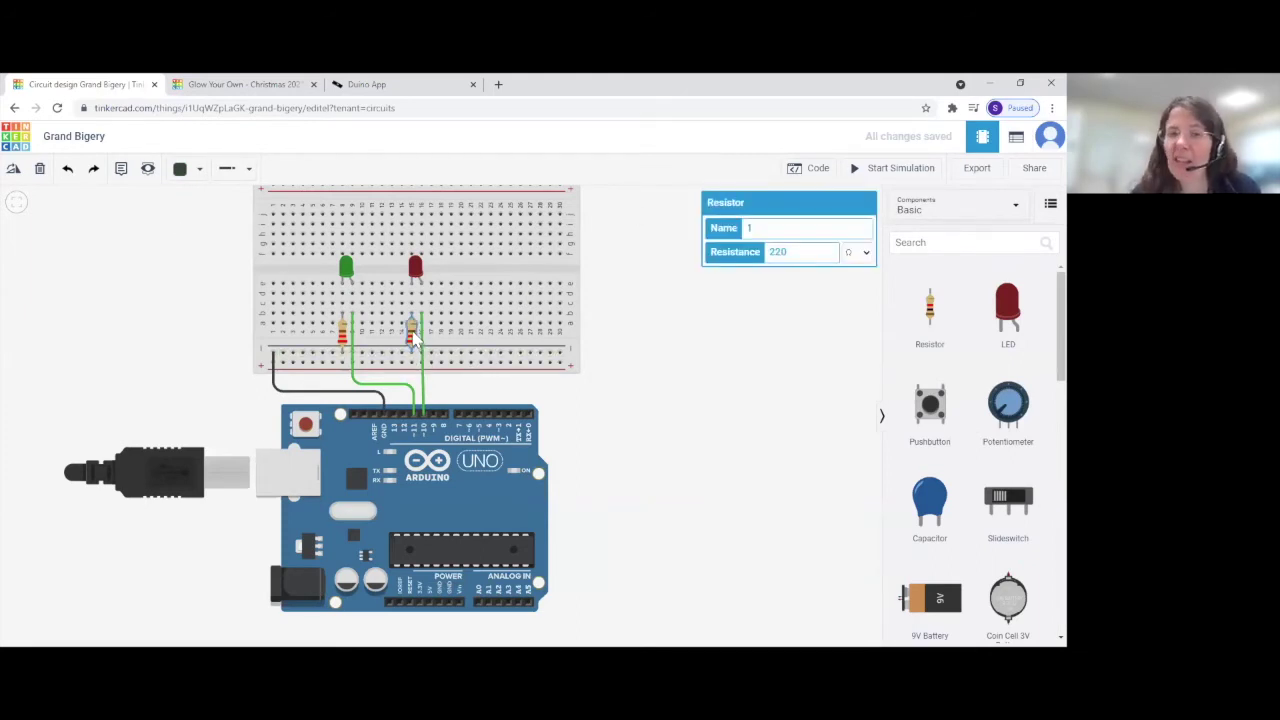
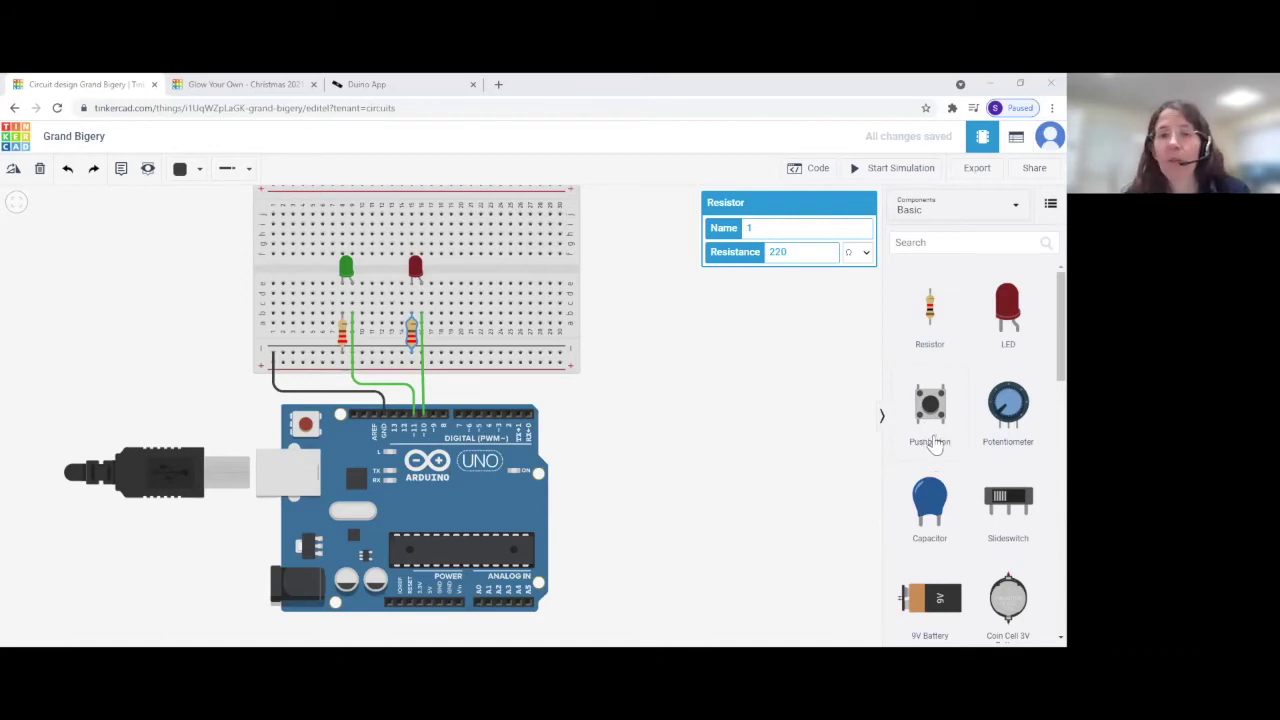
Step: Place a pushbutton across the breadboard's center gap at columns 22 and 24, and run a yellow wire from hole c24 to digital pin 3
drag(930, 428, 492, 275)
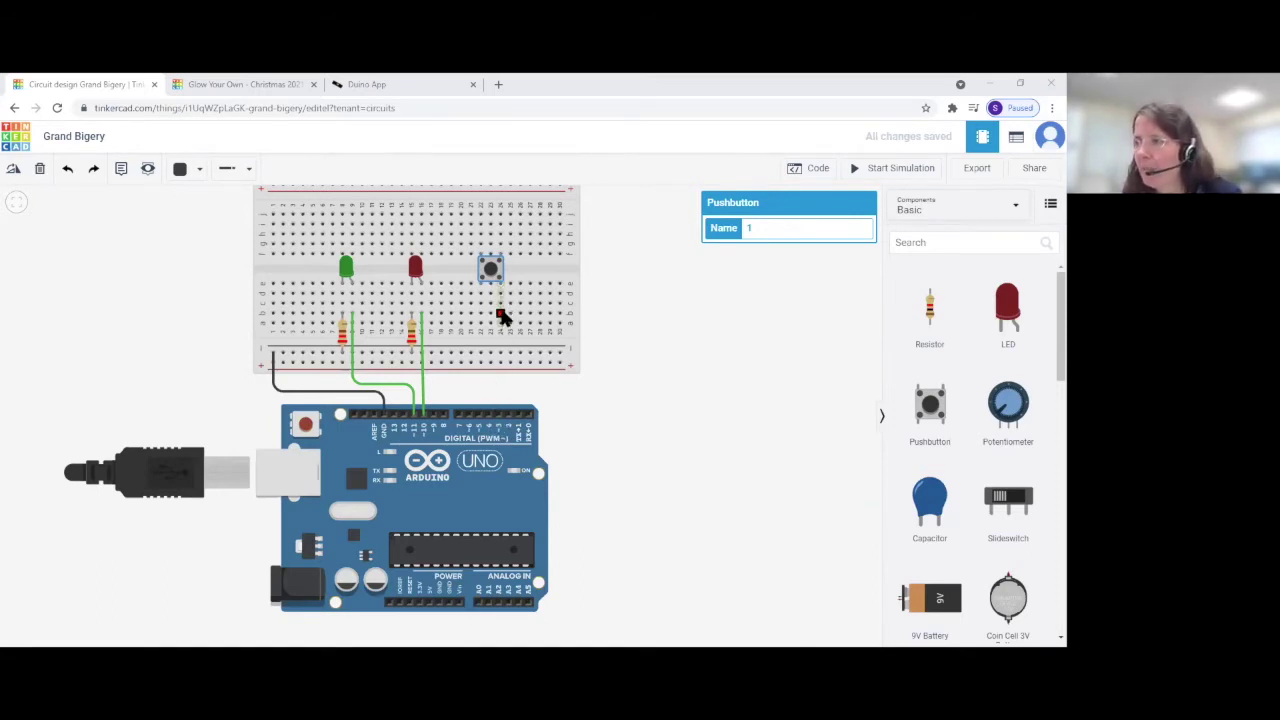
click(500, 304)
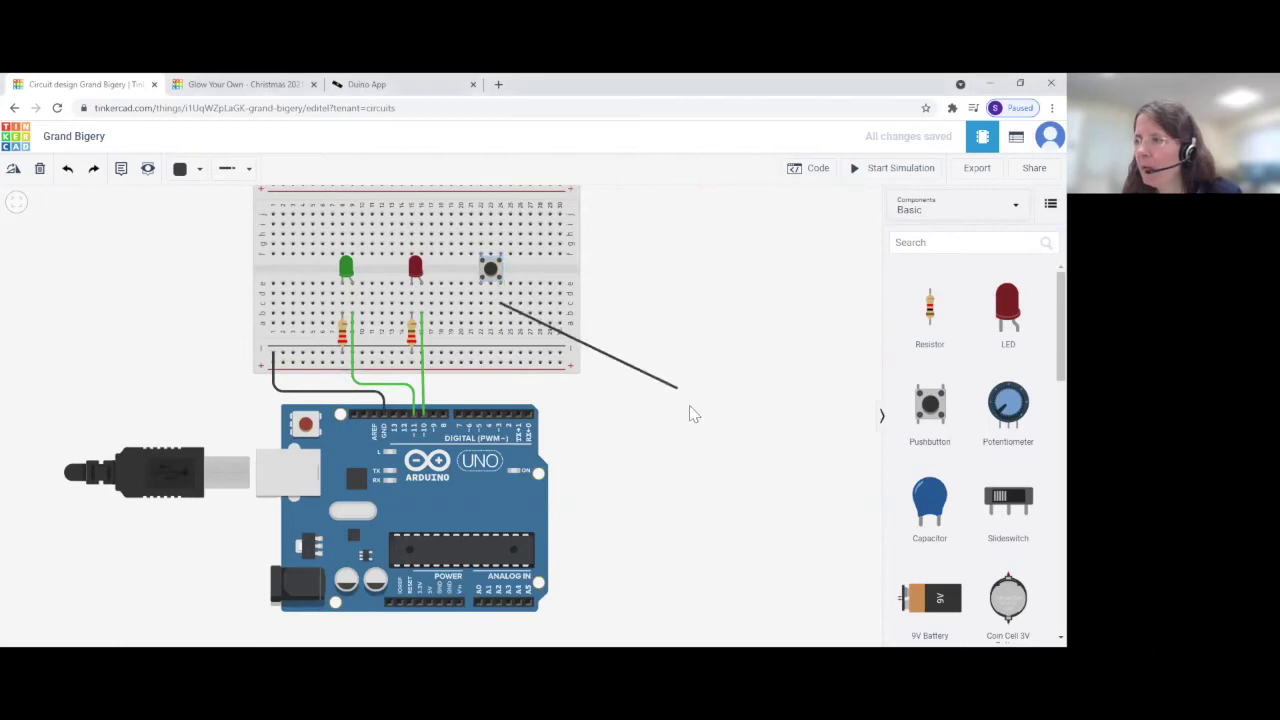
click(677, 388)
click(495, 390)
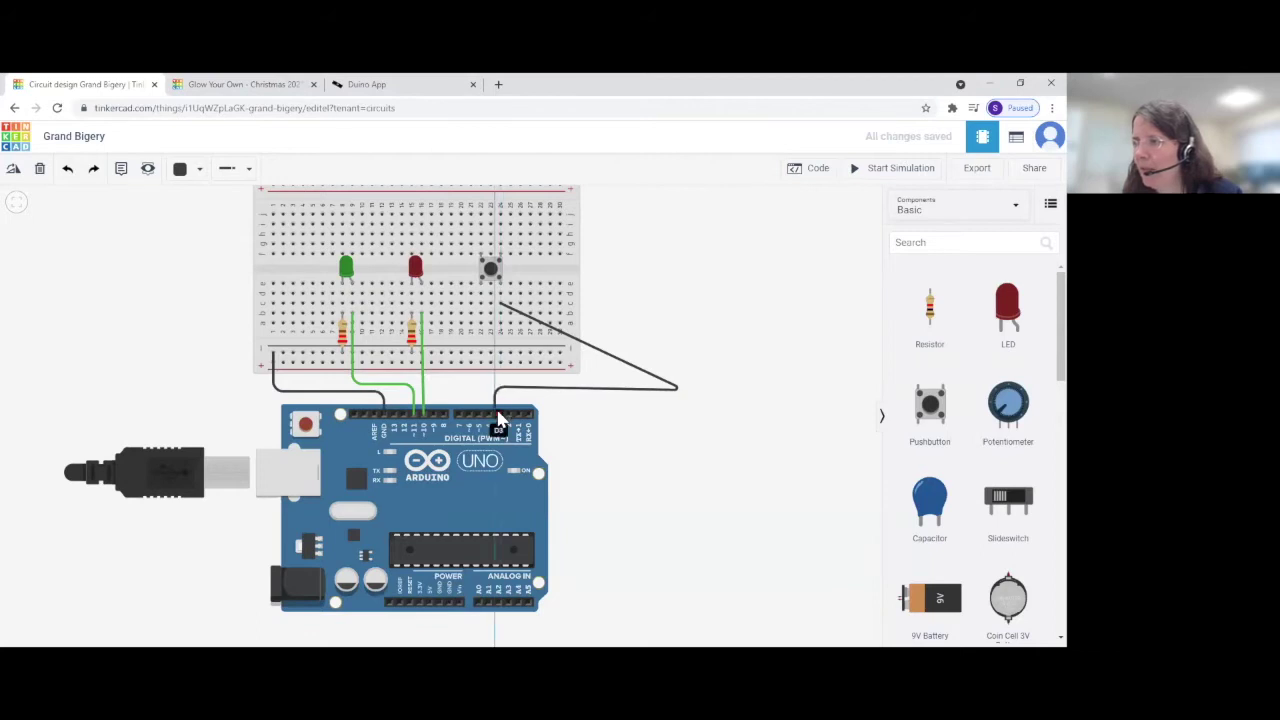
click(498, 390)
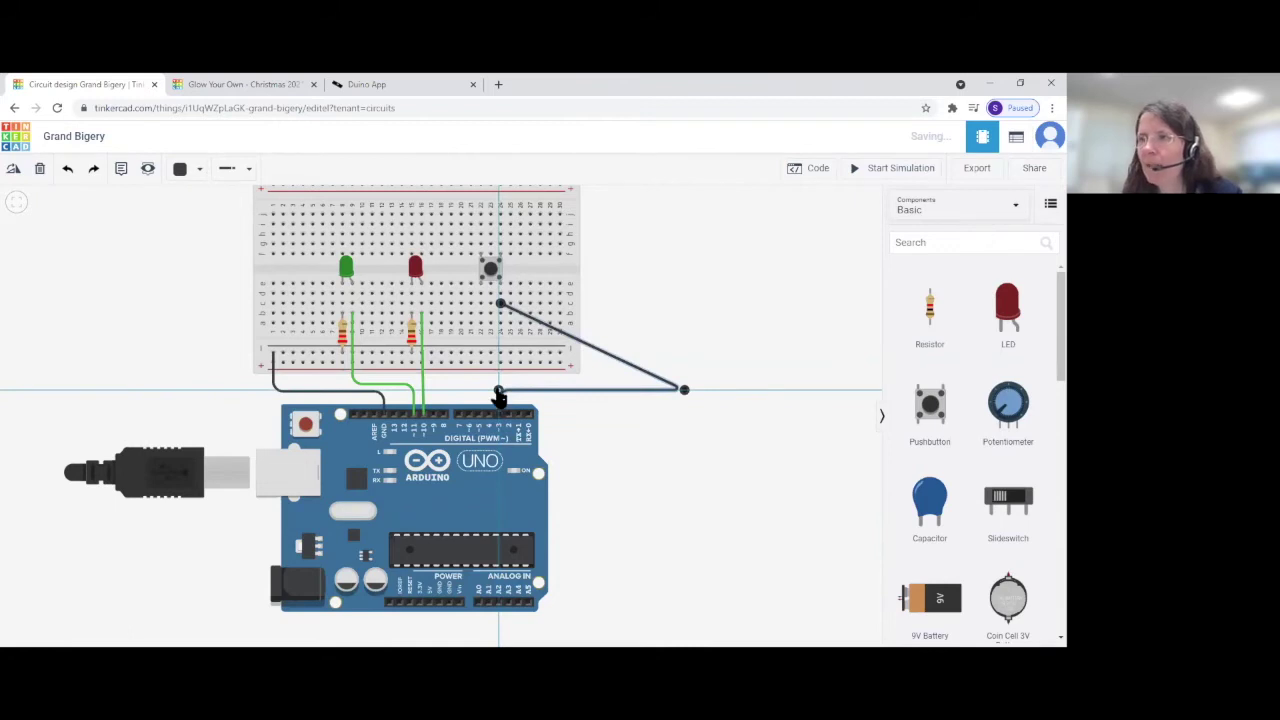
click(195, 172)
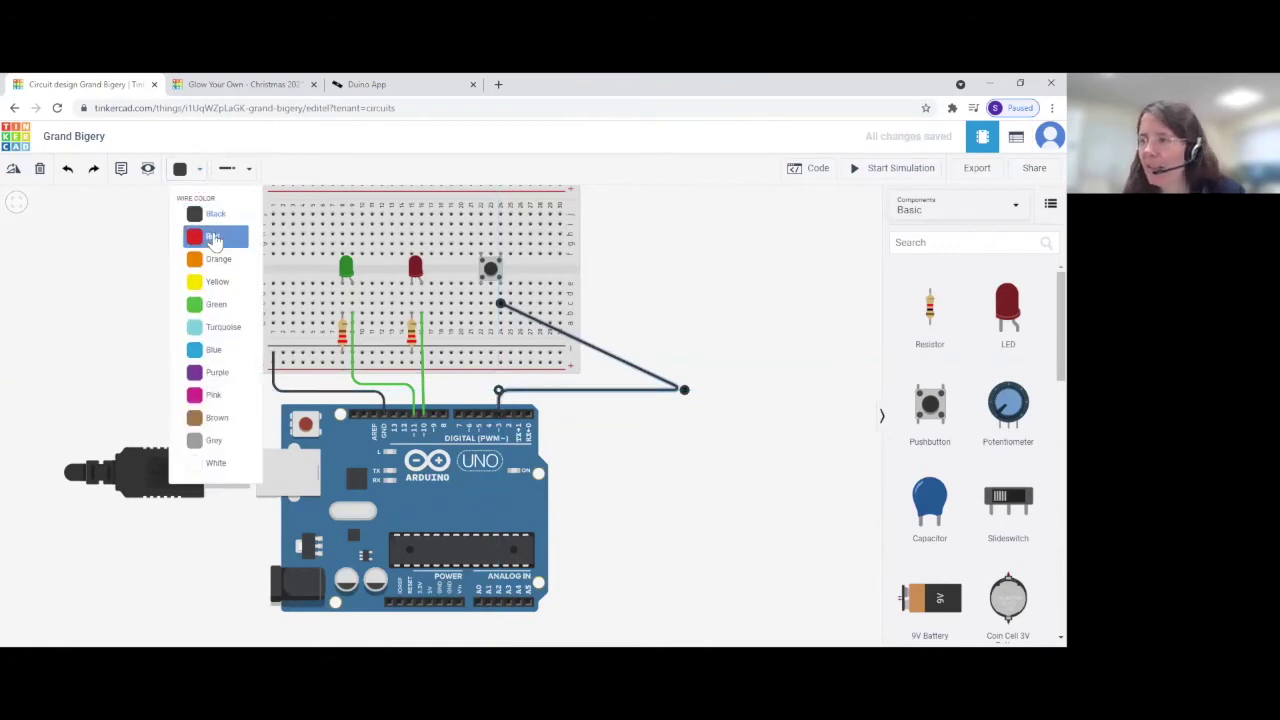
click(218, 284)
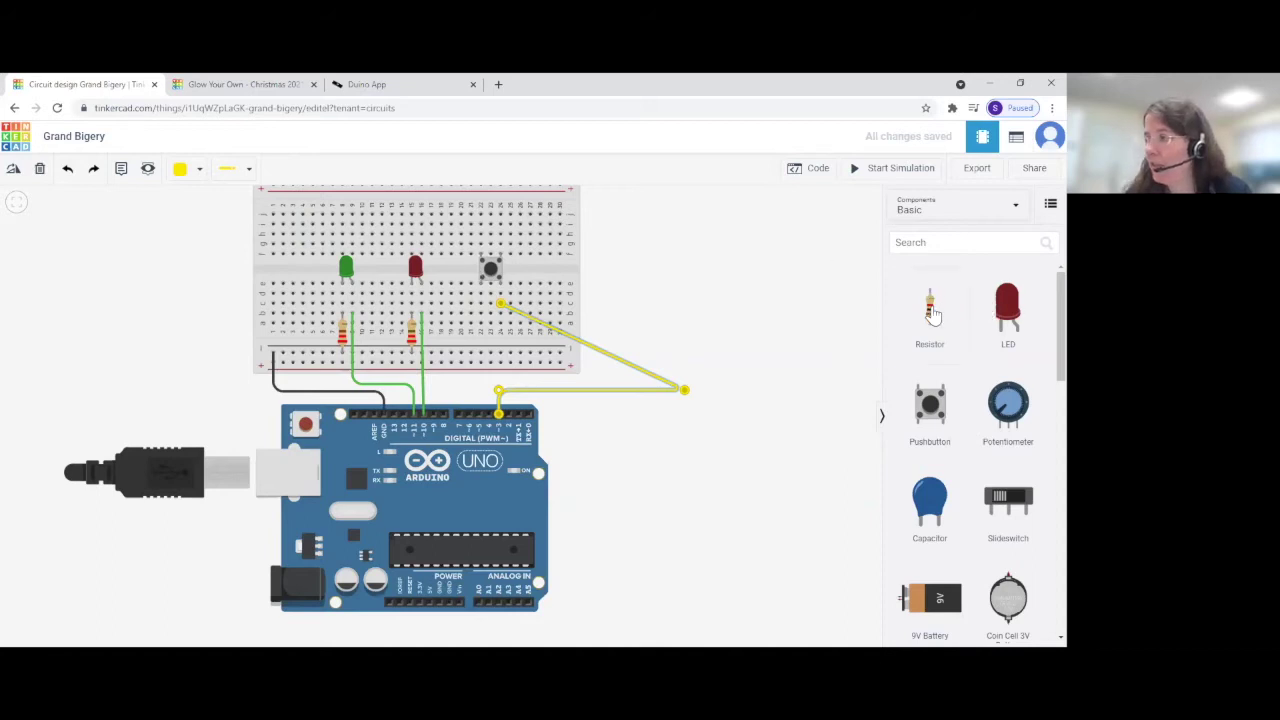
Step: Add a resistor from hole b24 to the lower negative rail and color the wire between hole b22 and the positive rail red
drag(932, 314, 506, 344)
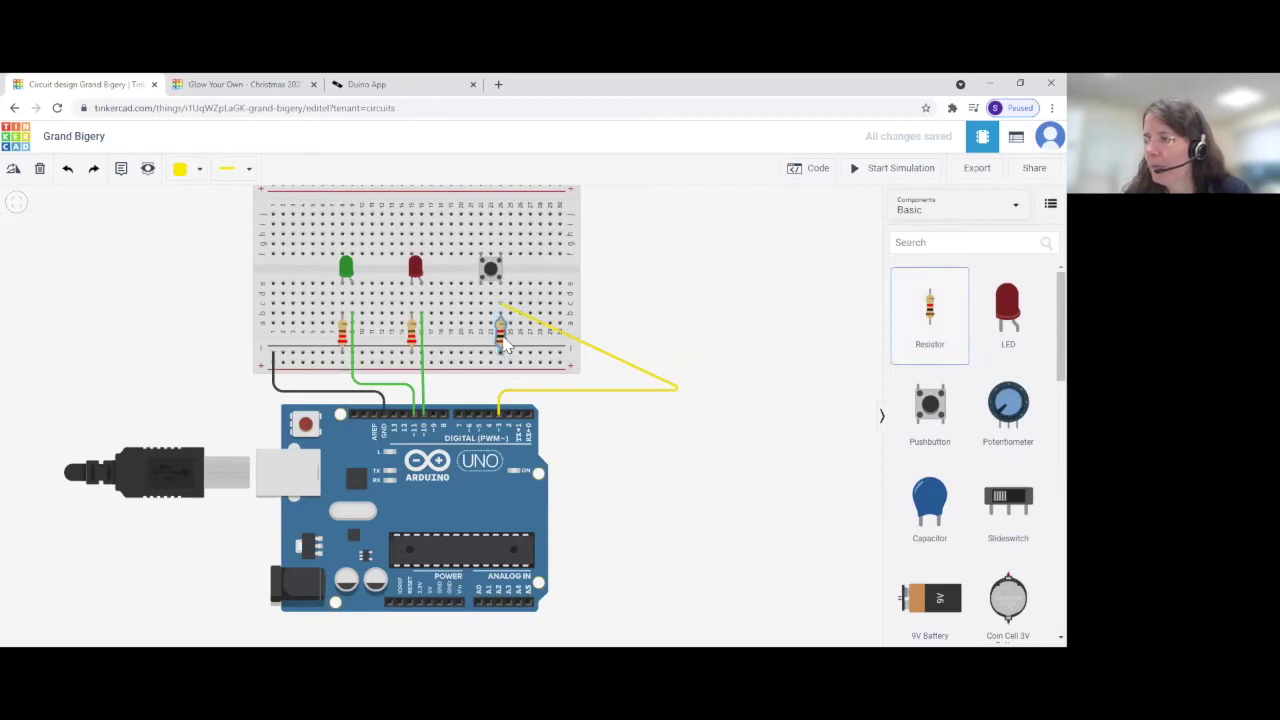
click(506, 344)
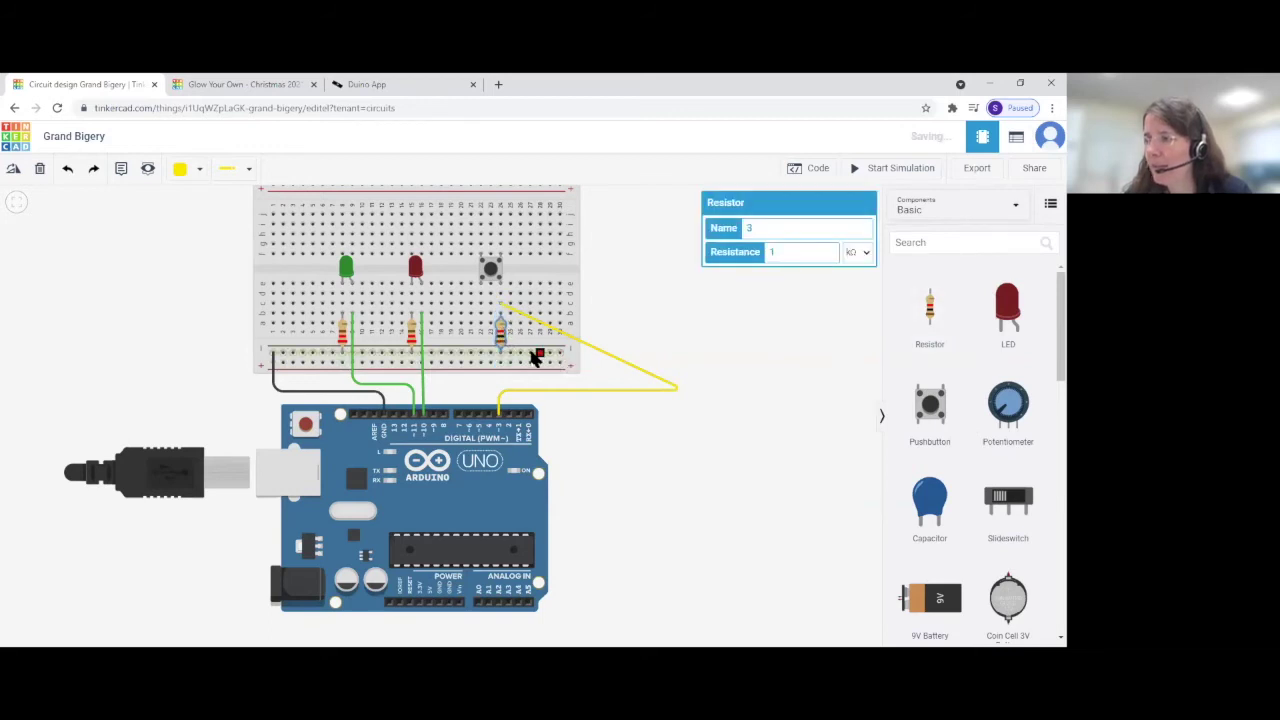
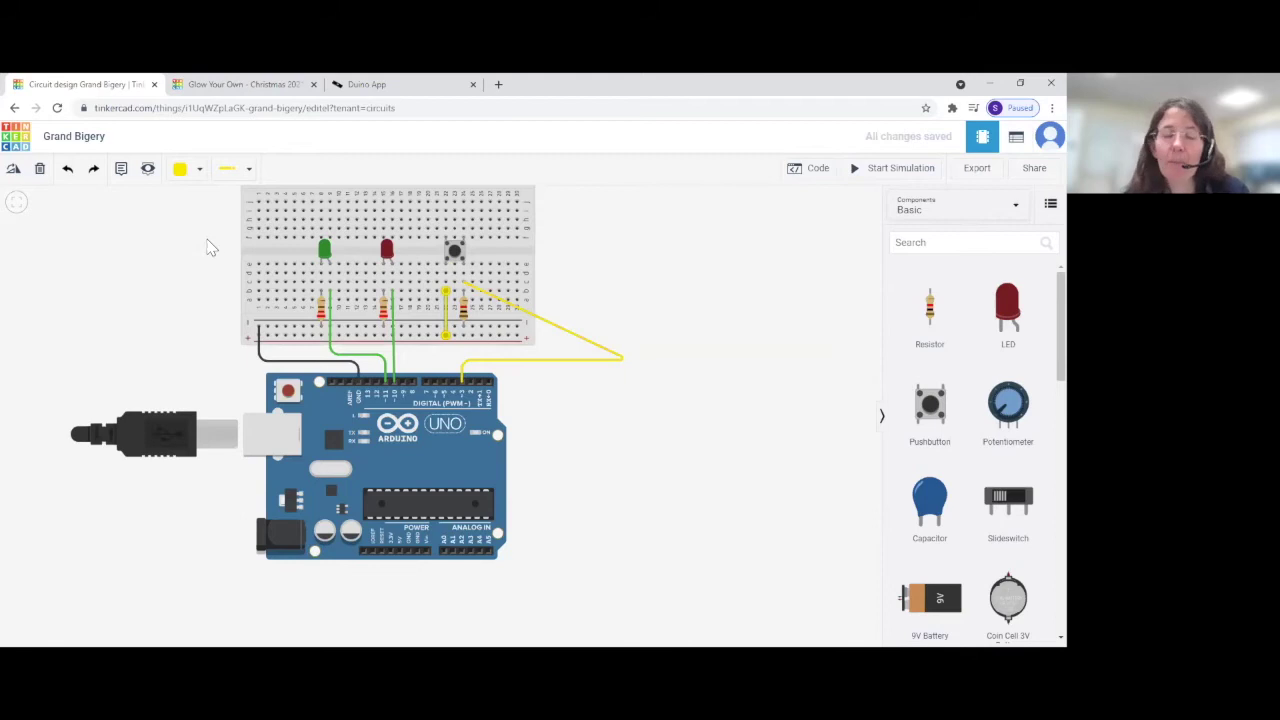
click(194, 172)
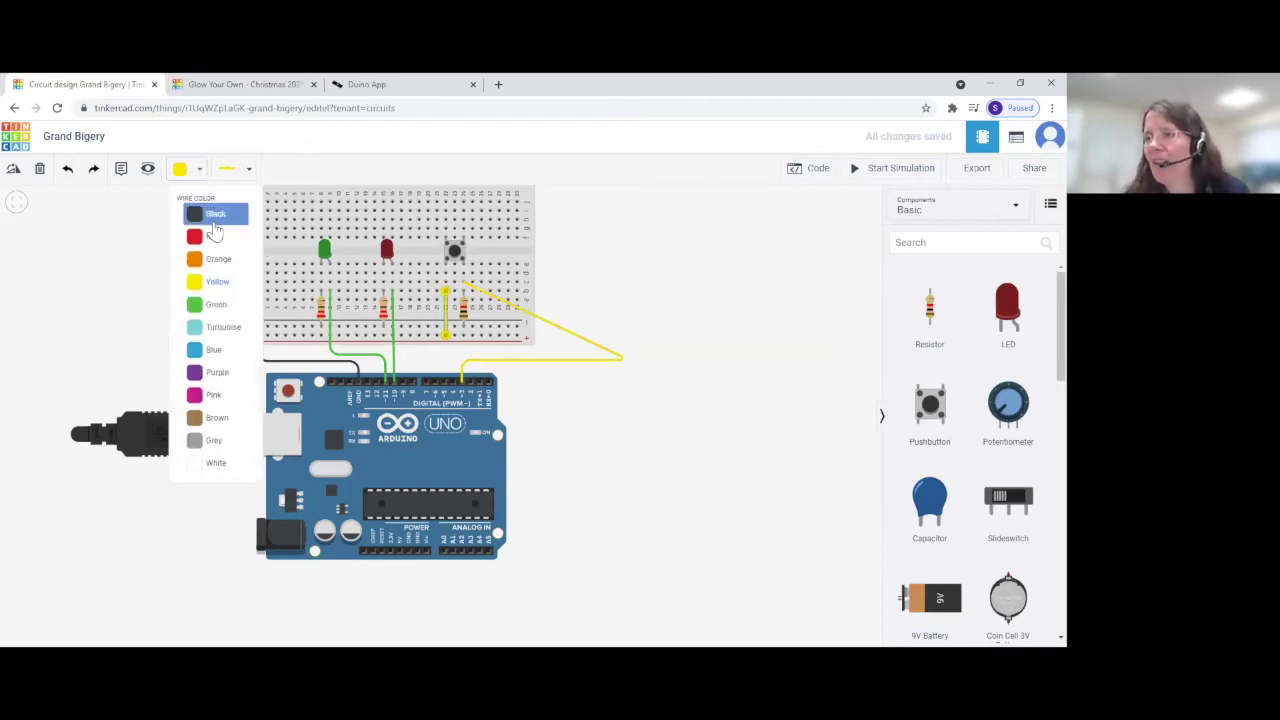
click(213, 239)
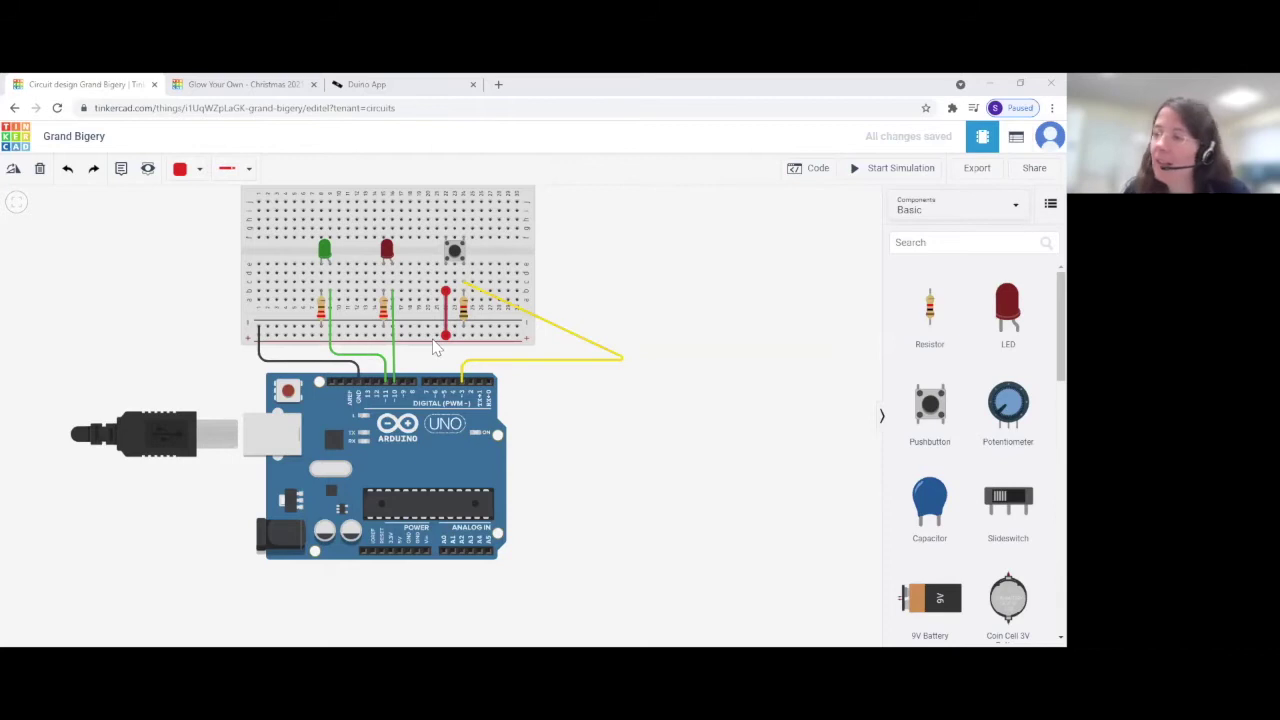
Step: Inspect the resistance setting of the resistor below the pushbutton
drag(466, 318, 470, 313)
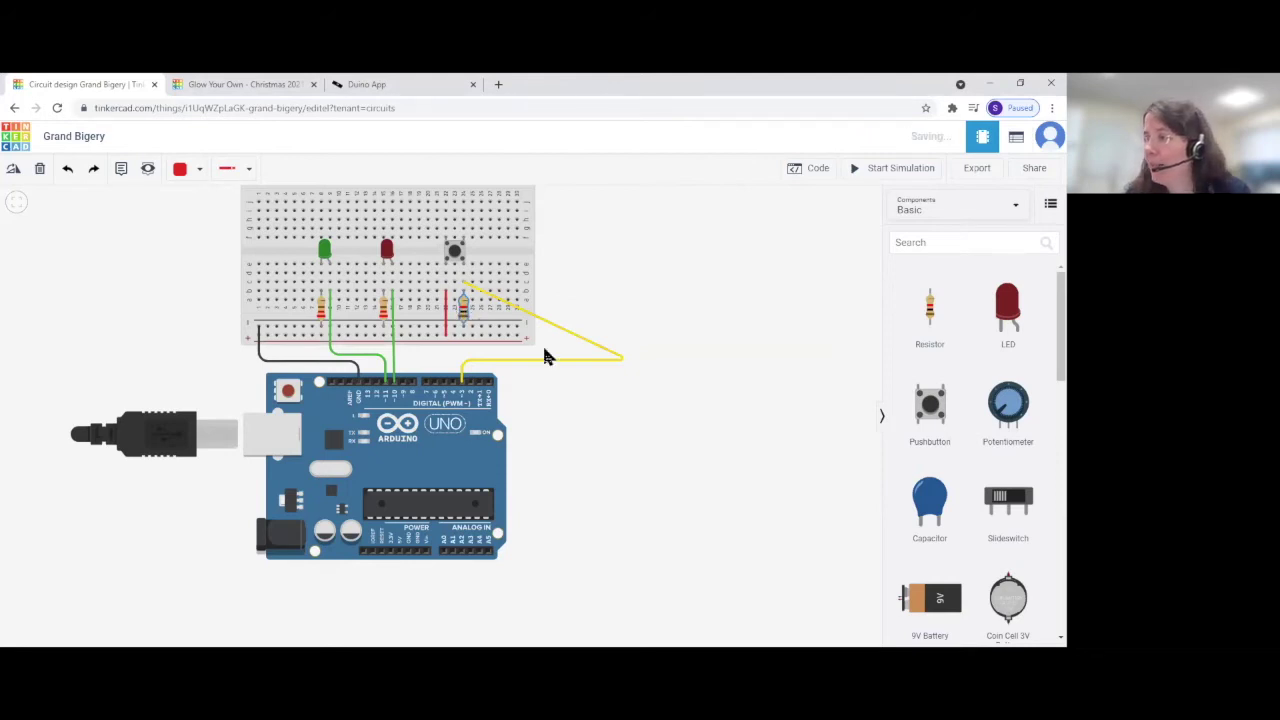
scroll(590, 390, up, 1)
scroll(588, 391, down, 1)
drag(604, 458, 598, 516)
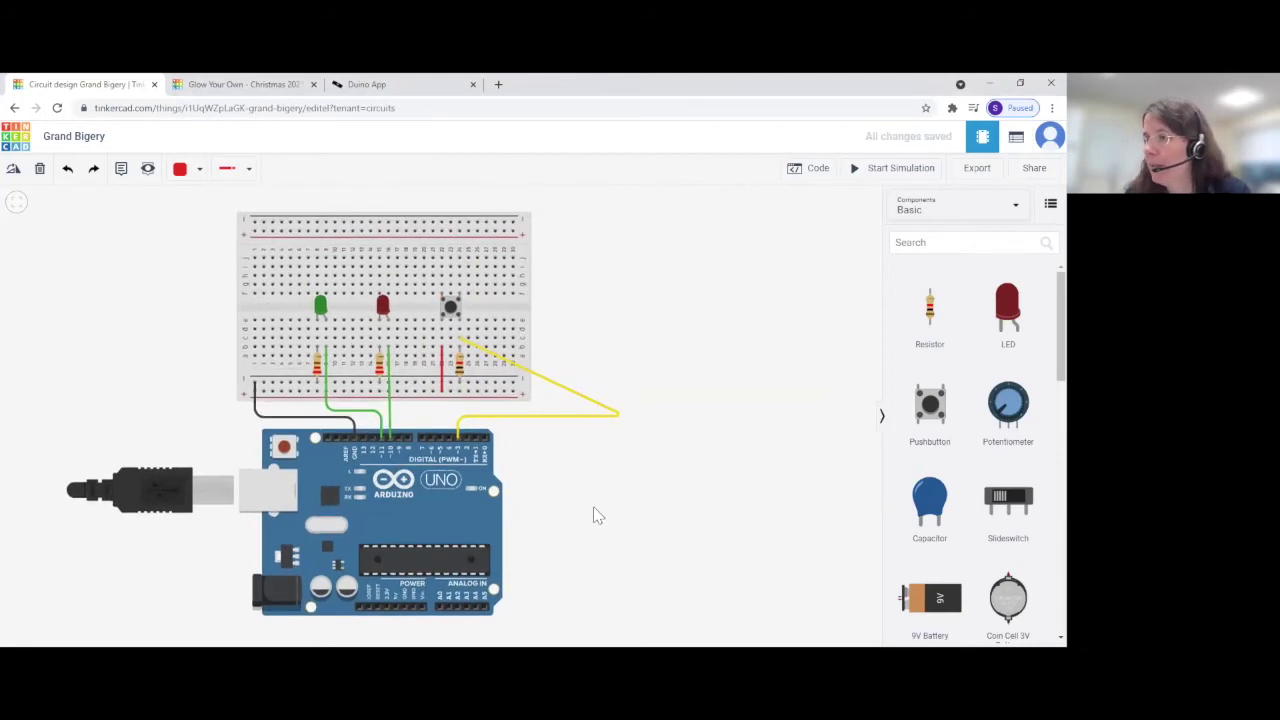
click(459, 368)
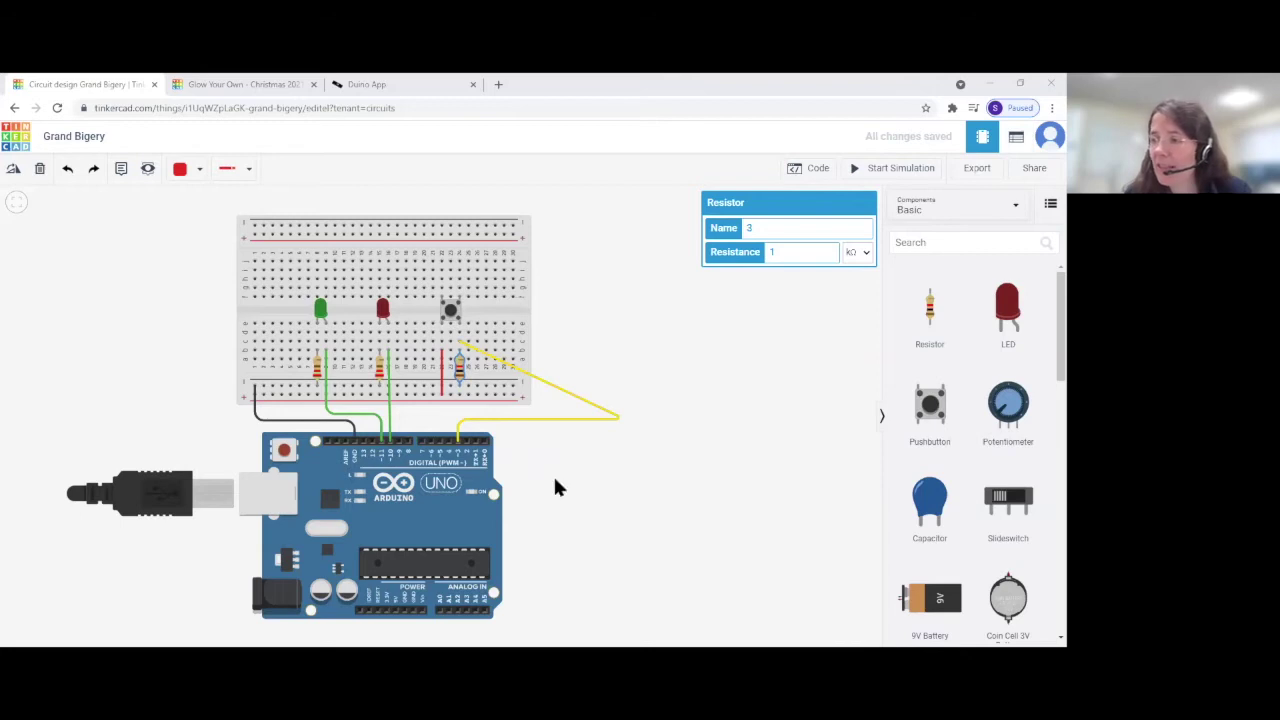
Step: Run a red wire from the rightmost hole of the lower positive rail around the Arduino to its 5V pin
drag(580, 507, 564, 416)
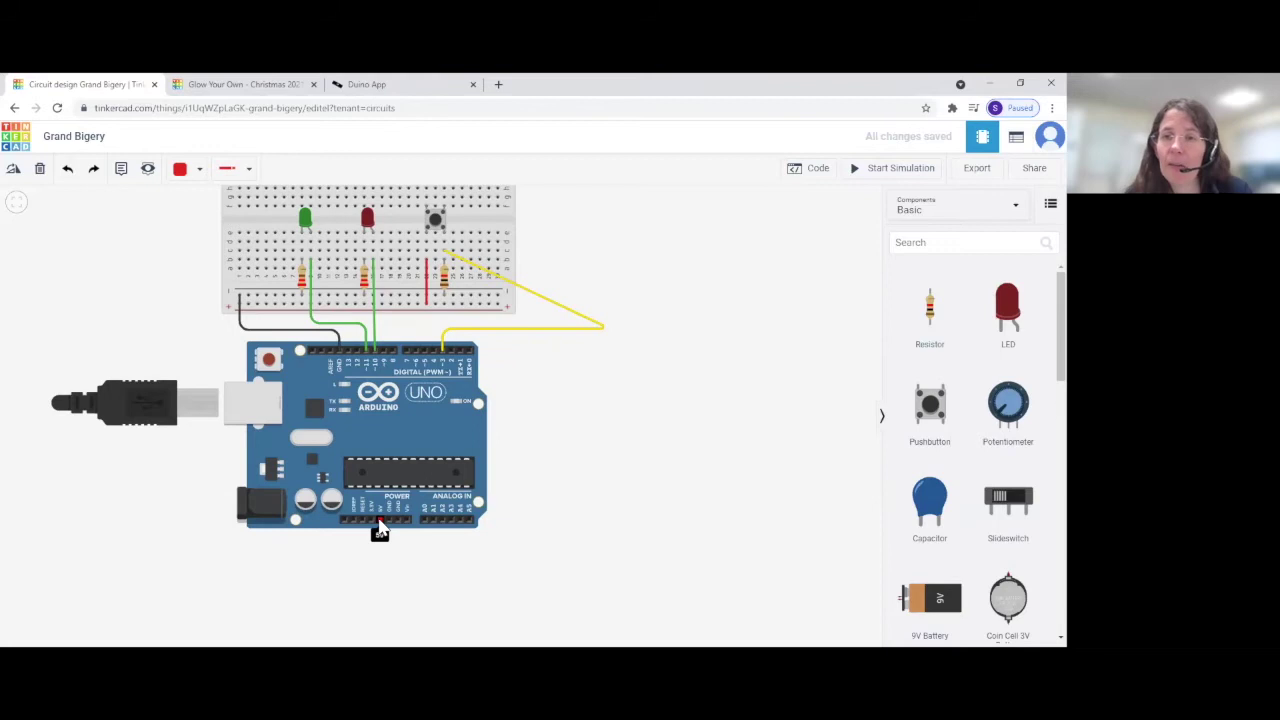
click(497, 305)
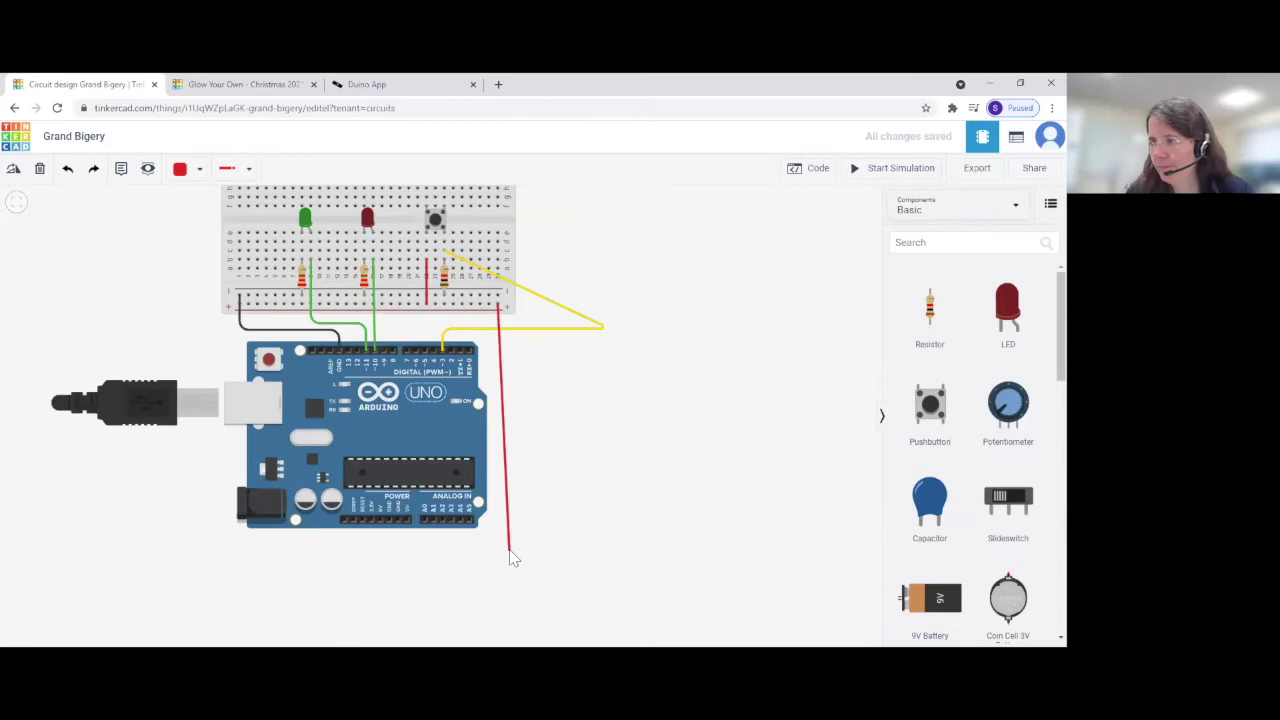
click(506, 545)
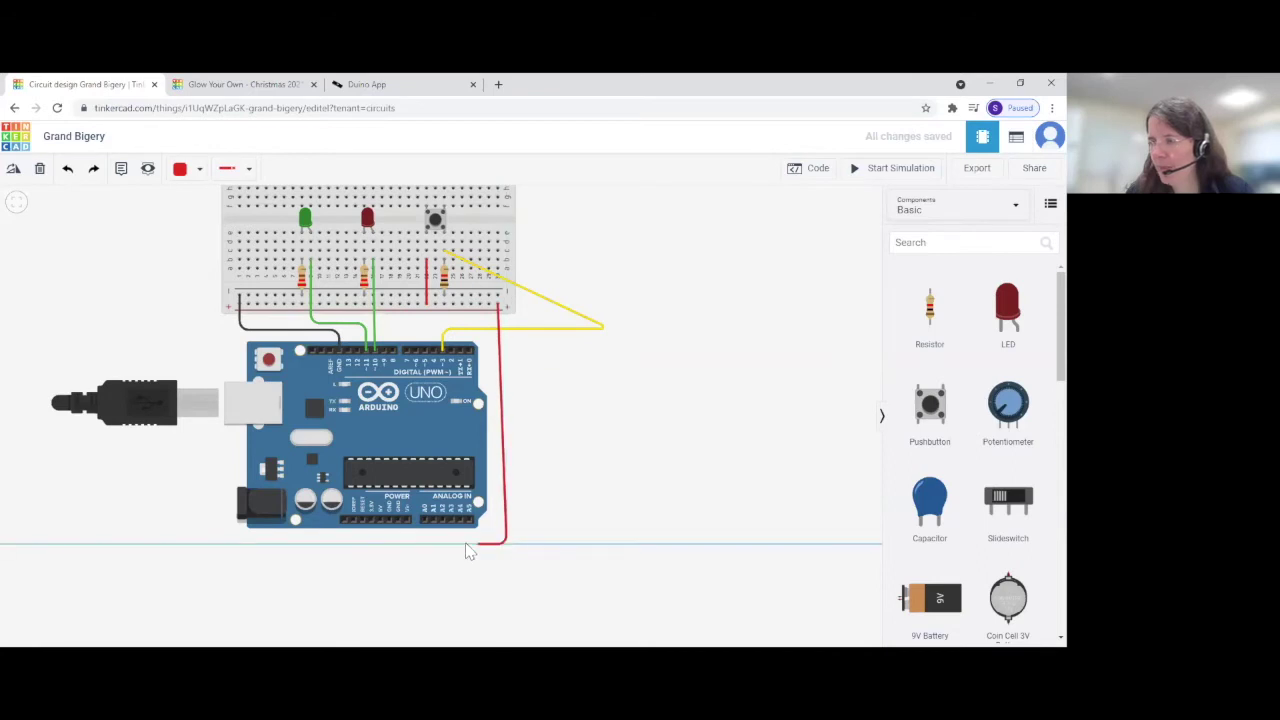
click(380, 521)
Step: Adjust the red 5V wire's two bend points to straighten its routing around the Arduino
scroll(440, 528, up, 5)
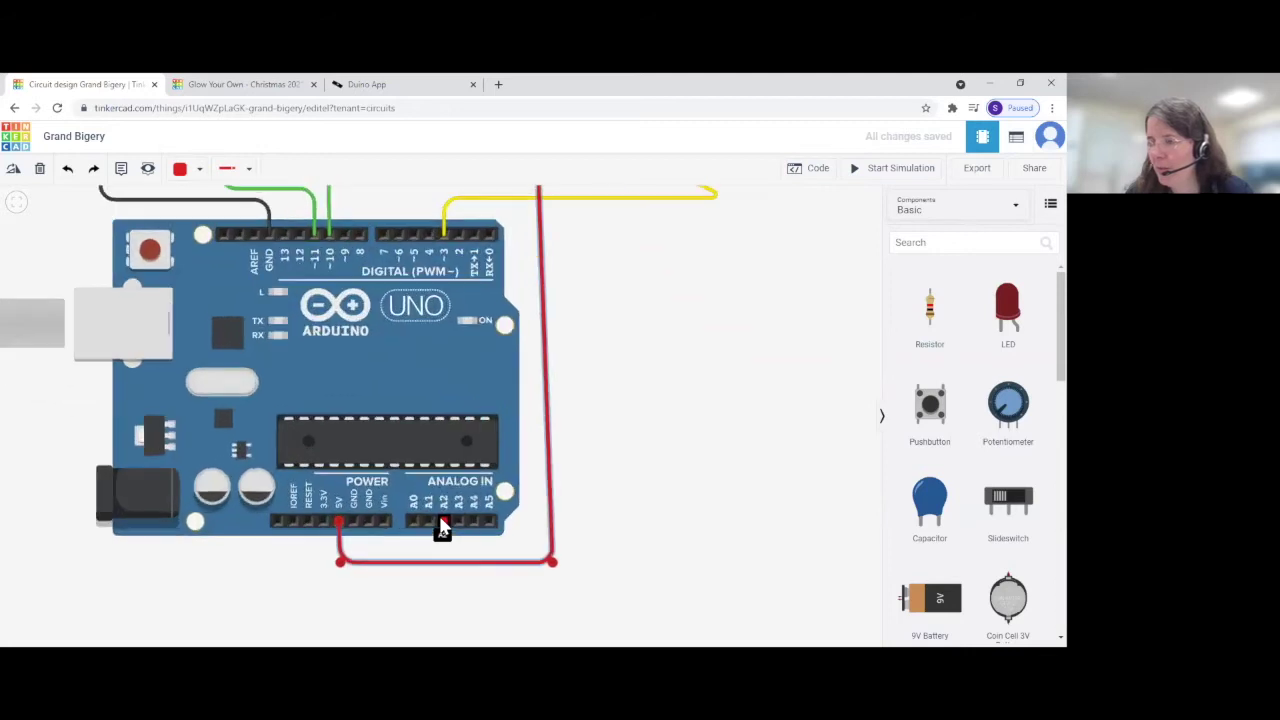
drag(343, 565, 342, 569)
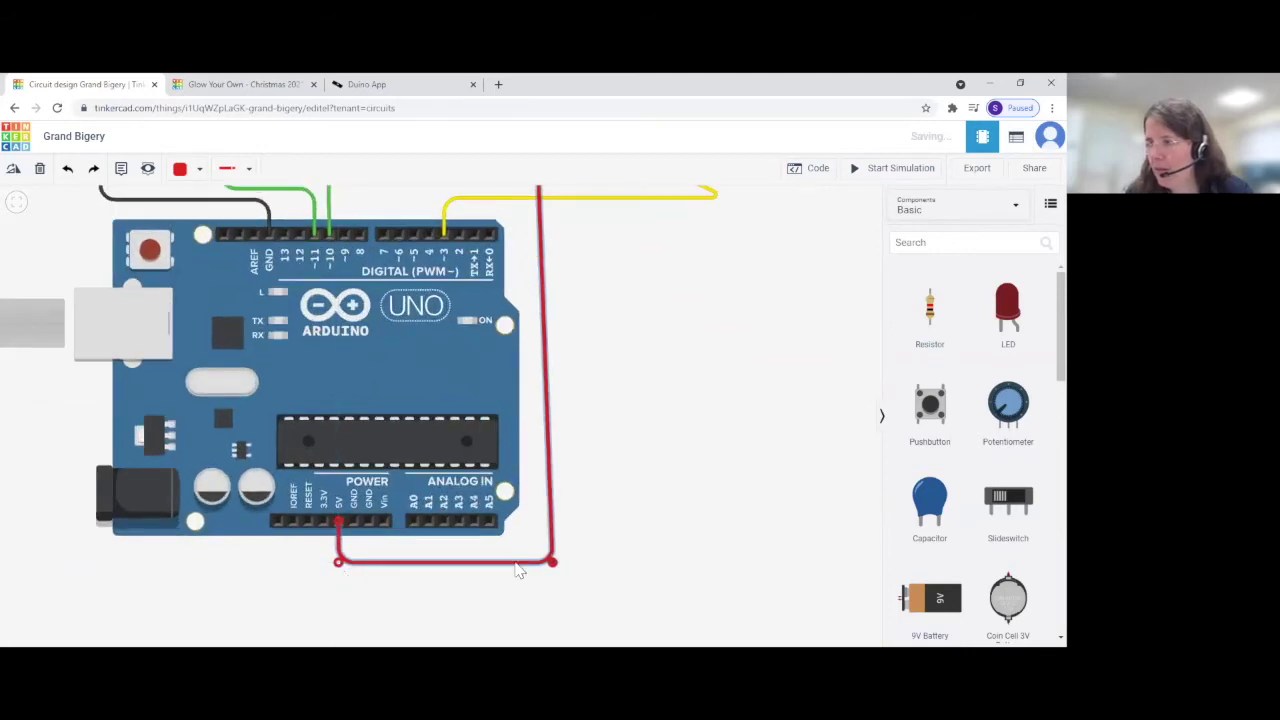
drag(555, 567, 547, 568)
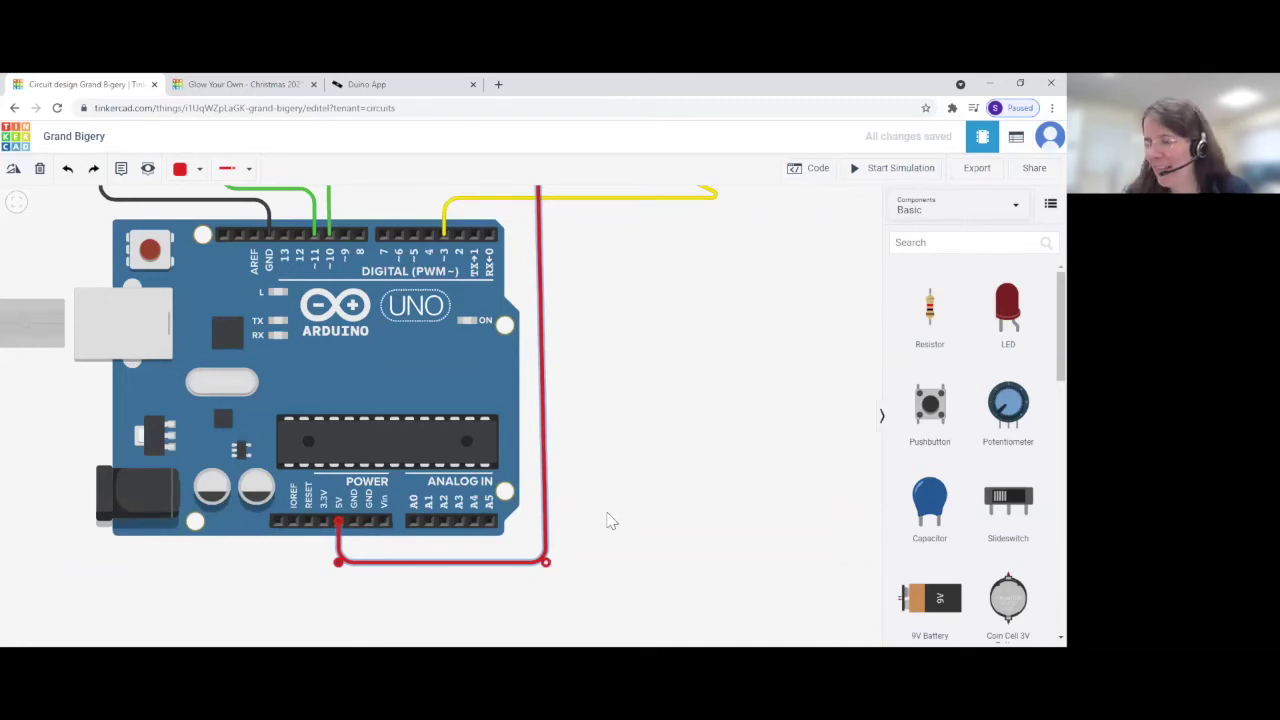
scroll(606, 513, down, 5)
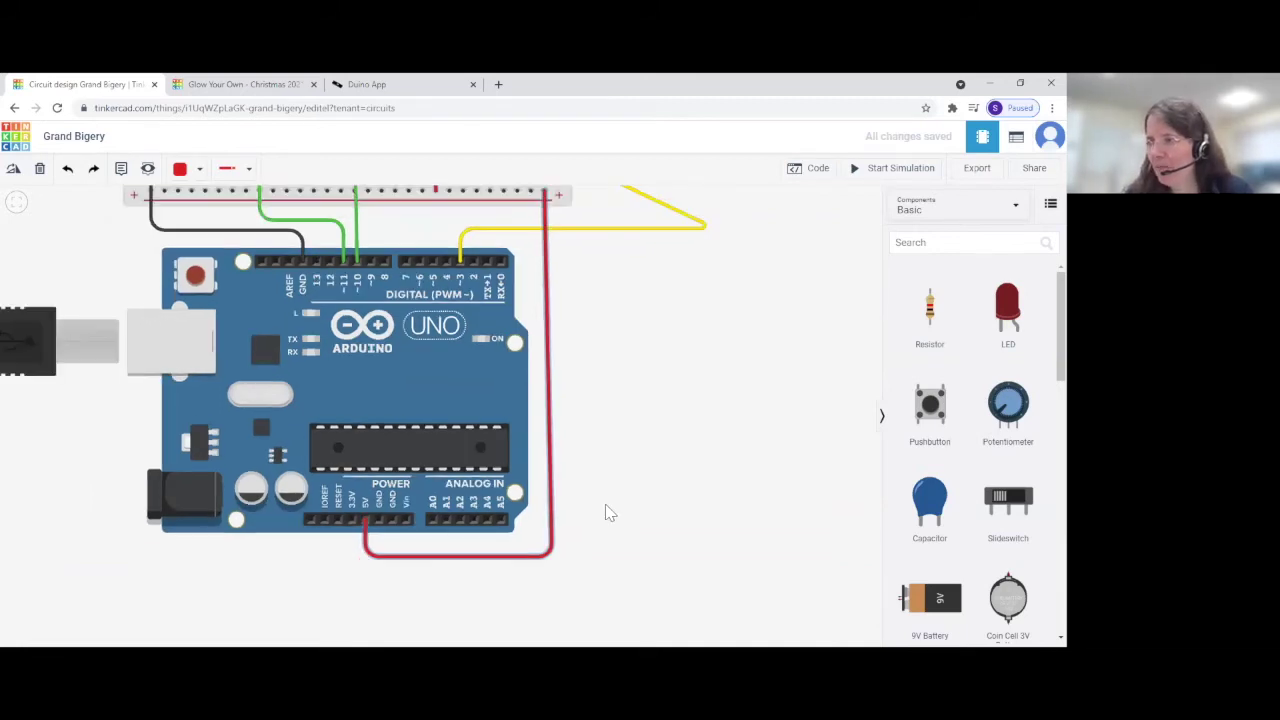
drag(620, 475, 540, 512)
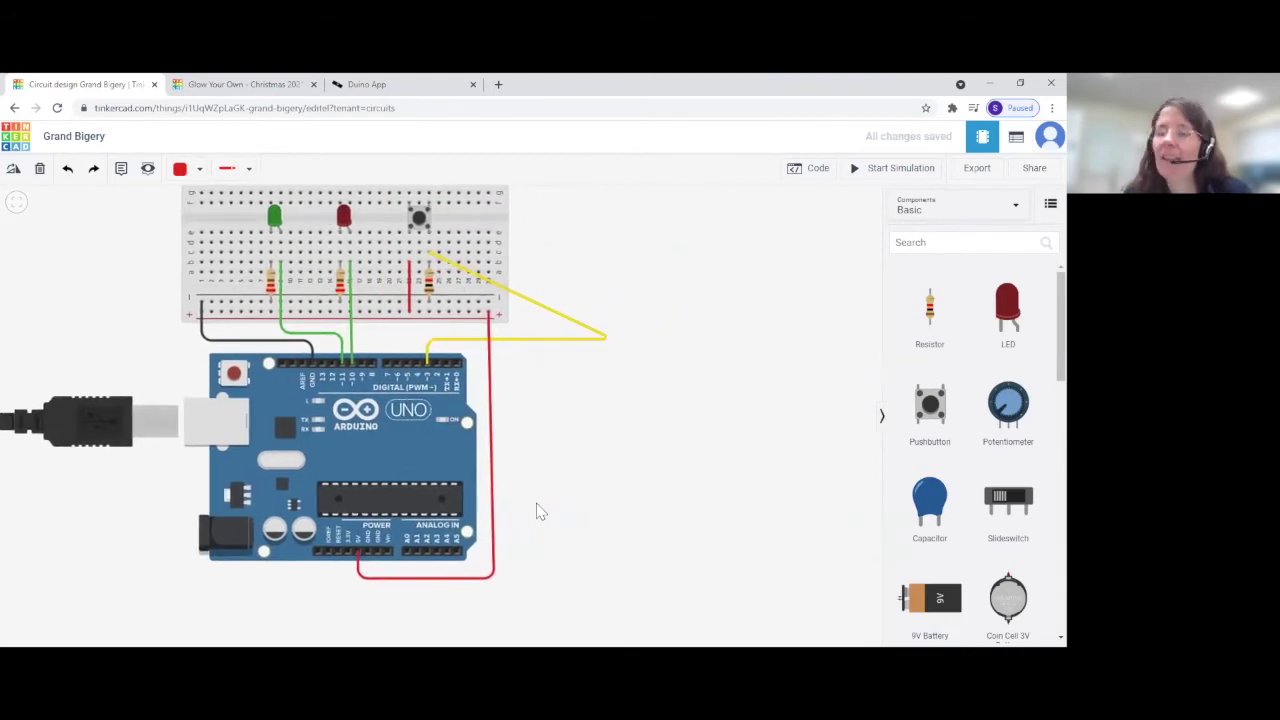